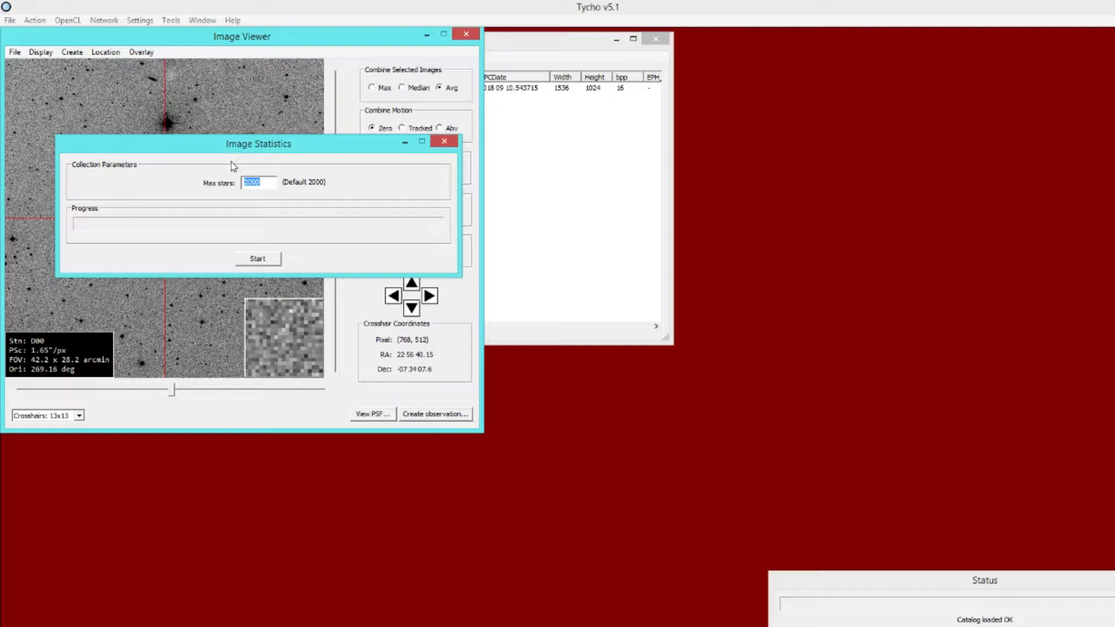
- Collect image statistics for a maximum of 2000 stars and plot the median residual from the resulting report
{"action": "left_click", "coordinate": [240, 258]}
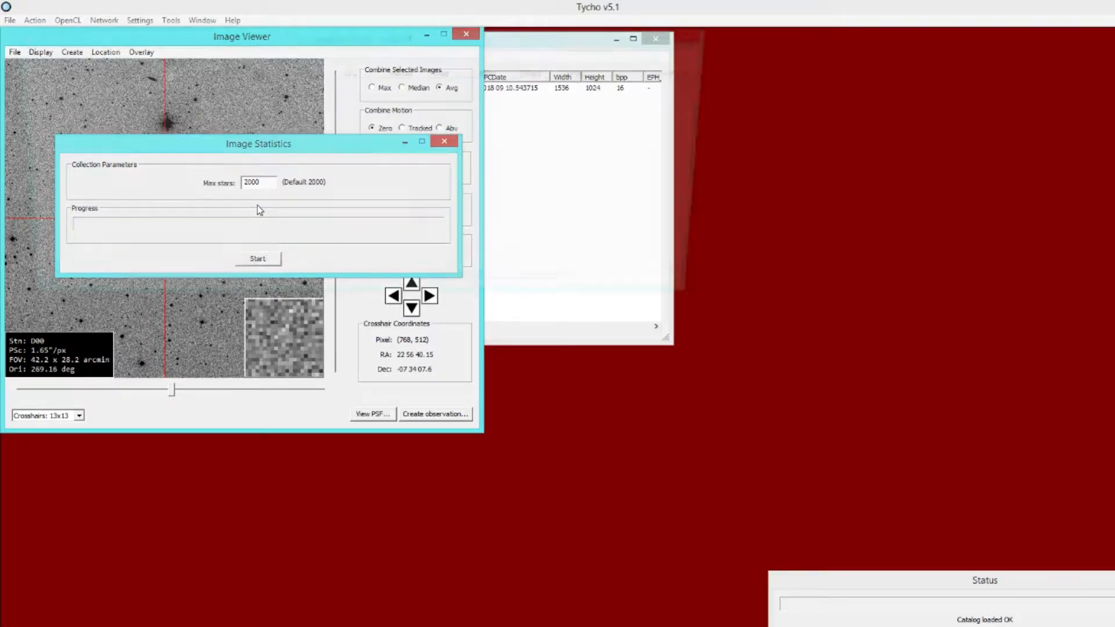
{"action": "left_click_drag", "start_coordinate": [249, 43], "coordinate": [317, 208]}
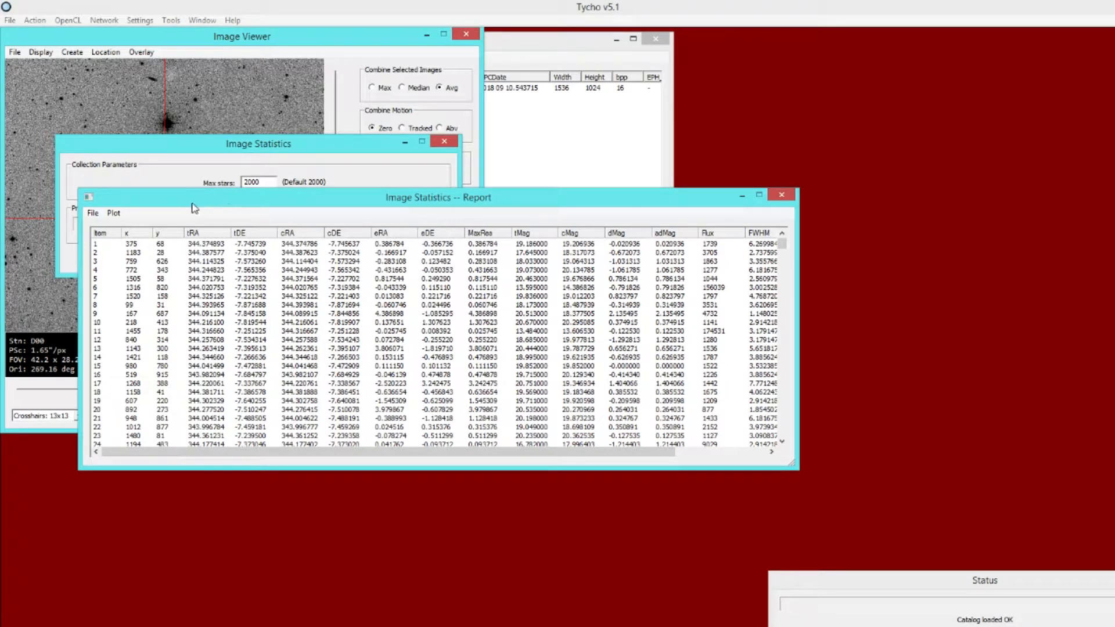
{"action": "left_click", "coordinate": [113, 213]}
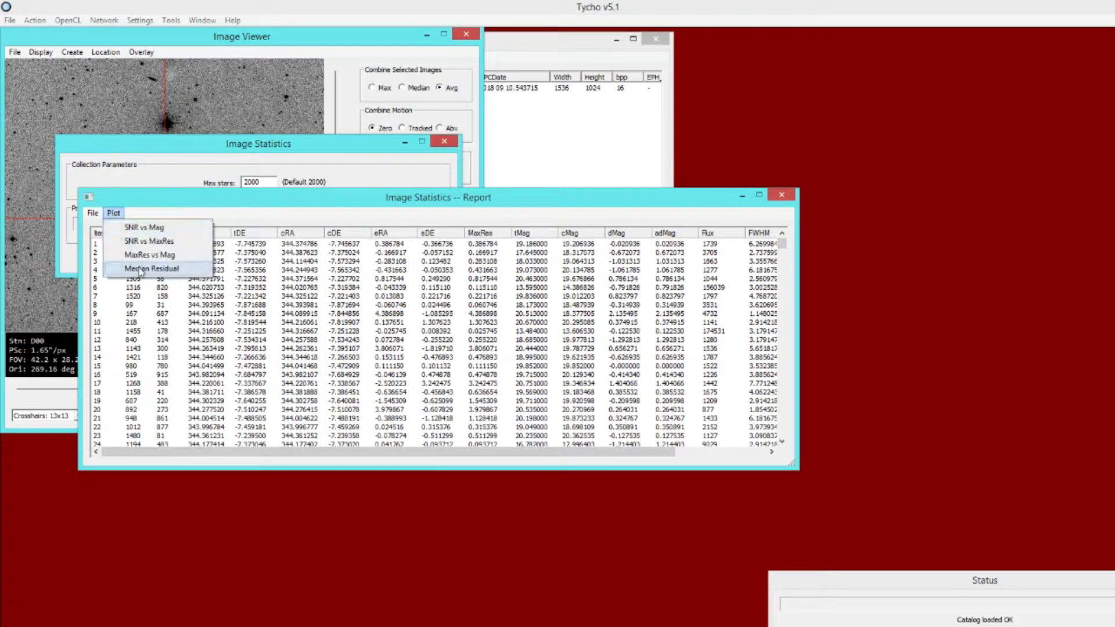
{"action": "left_click", "coordinate": [141, 269]}
{"action": "left_click_drag", "start_coordinate": [177, 42], "coordinate": [534, 130]}
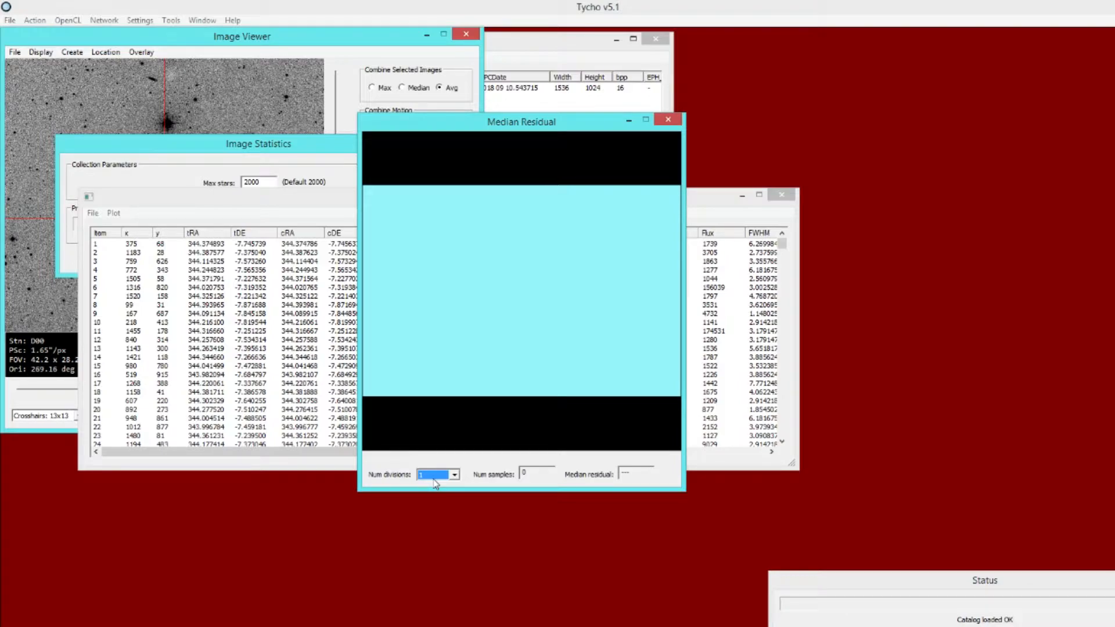
- Set the number of divisions of the median residual grid to 7
{"action": "scroll", "coordinate": [436, 476], "scroll_direction": "down", "scroll_amount": 4}
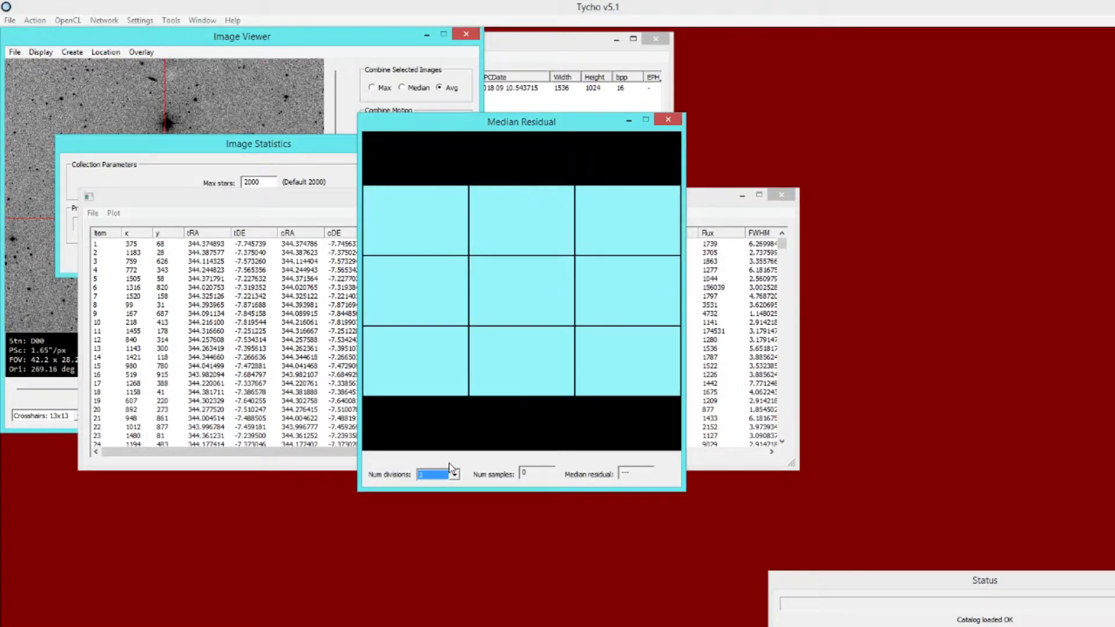
{"action": "scroll", "coordinate": [445, 472], "scroll_direction": "down", "scroll_amount": 5}
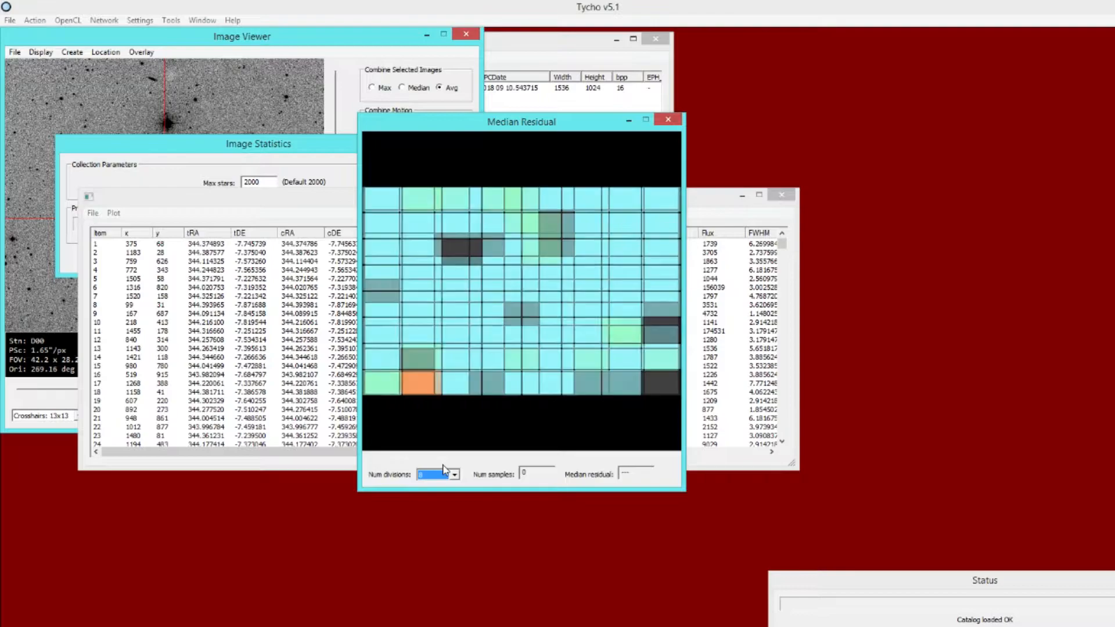
{"action": "scroll", "coordinate": [444, 472], "scroll_direction": "up", "scroll_amount": 3}
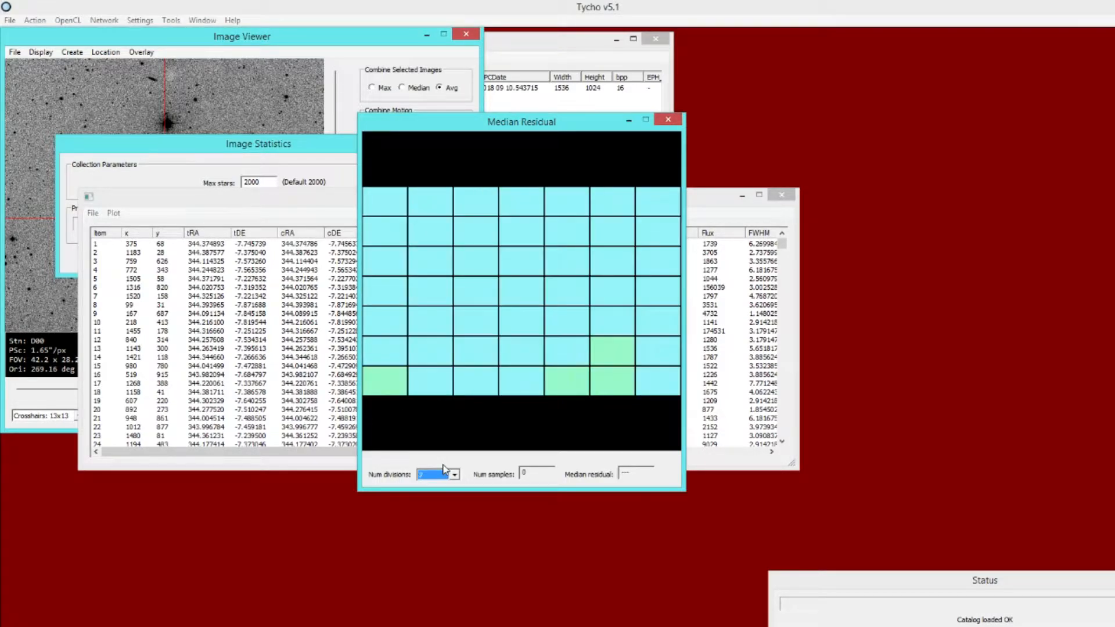
{"action": "left_click_drag", "start_coordinate": [568, 160], "coordinate": [483, 155]}
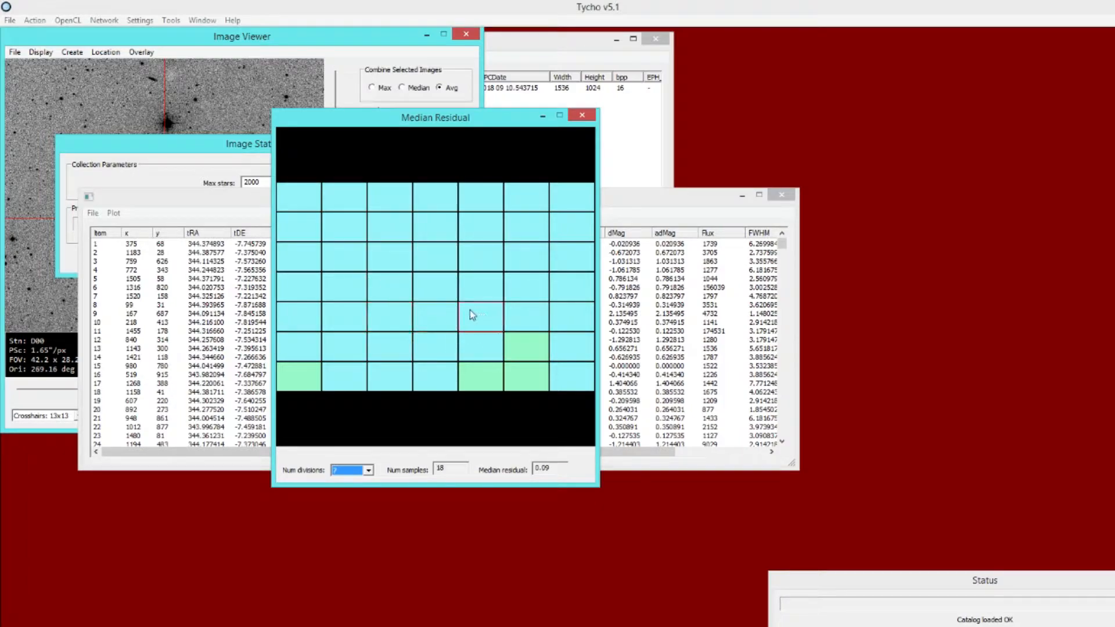
- Compare the median residual grid at 6 divisions and at increasingly fine divisions up to 18
{"action": "key", "text": "Up"}
{"action": "key", "text": "Up"}
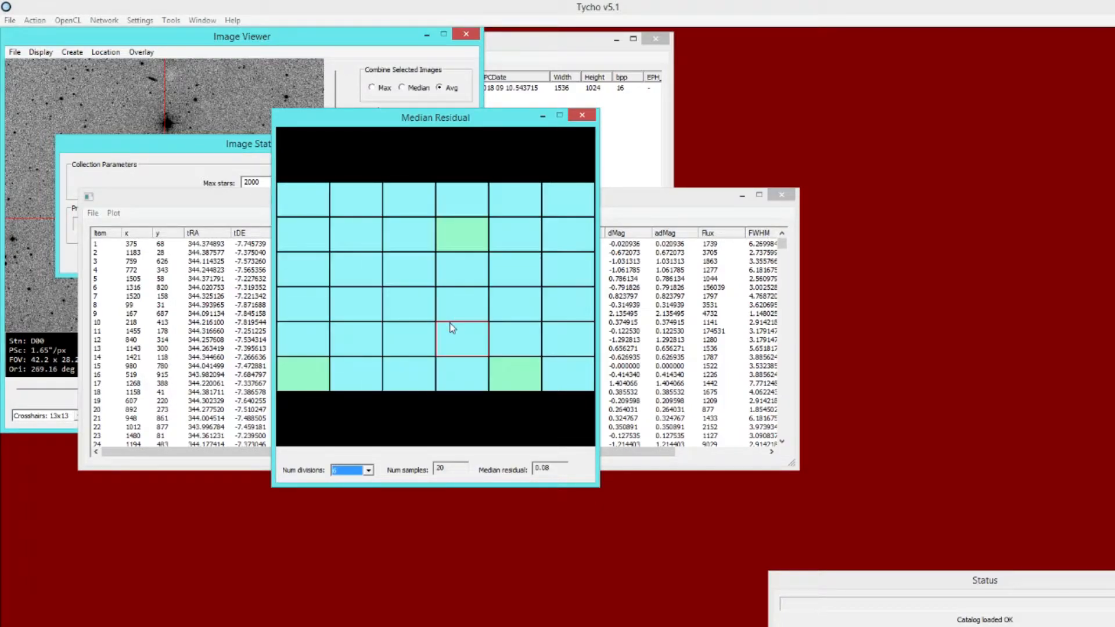
{"action": "key", "text": "Down"}
{"action": "key", "text": "Down"}
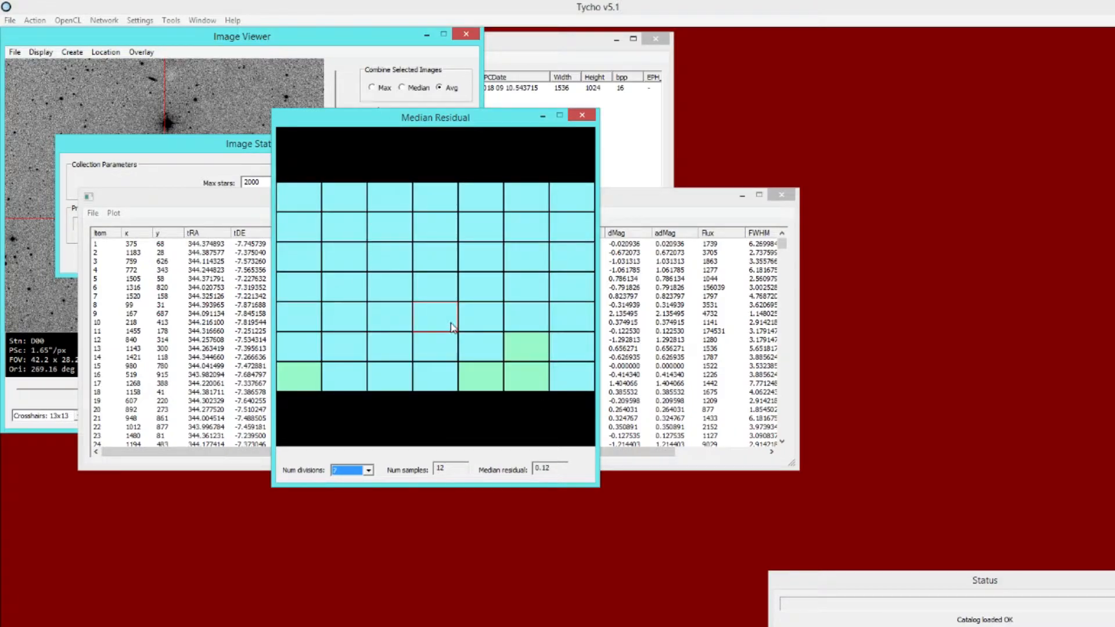
{"action": "key", "text": "Down"}
{"action": "key", "text": "Down"}
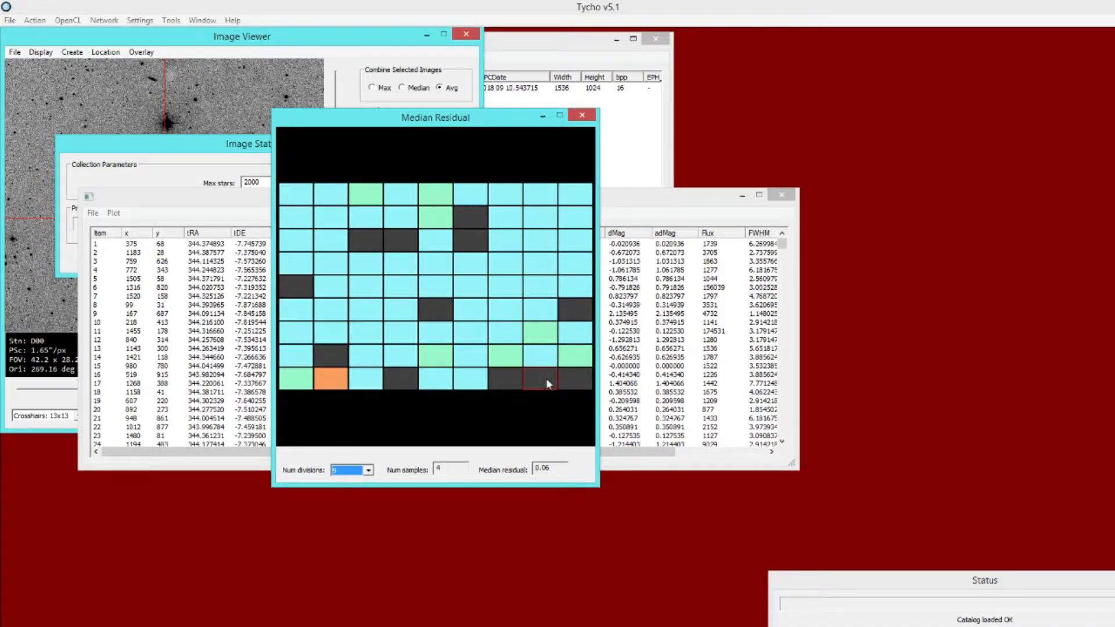
{"action": "key", "text": "Down"}
{"action": "key", "text": "Down"}
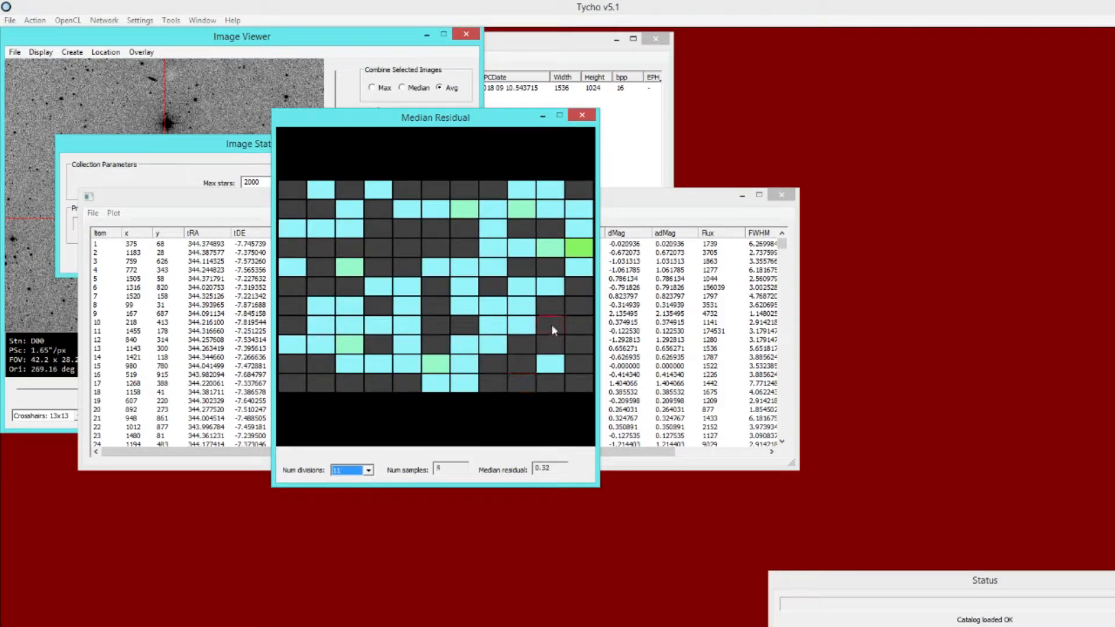
{"action": "key", "text": "Down"}
{"action": "key", "text": "Down"}
{"action": "key", "text": "Down"}
{"action": "key", "text": "Down"}
{"action": "key", "text": "Down"}
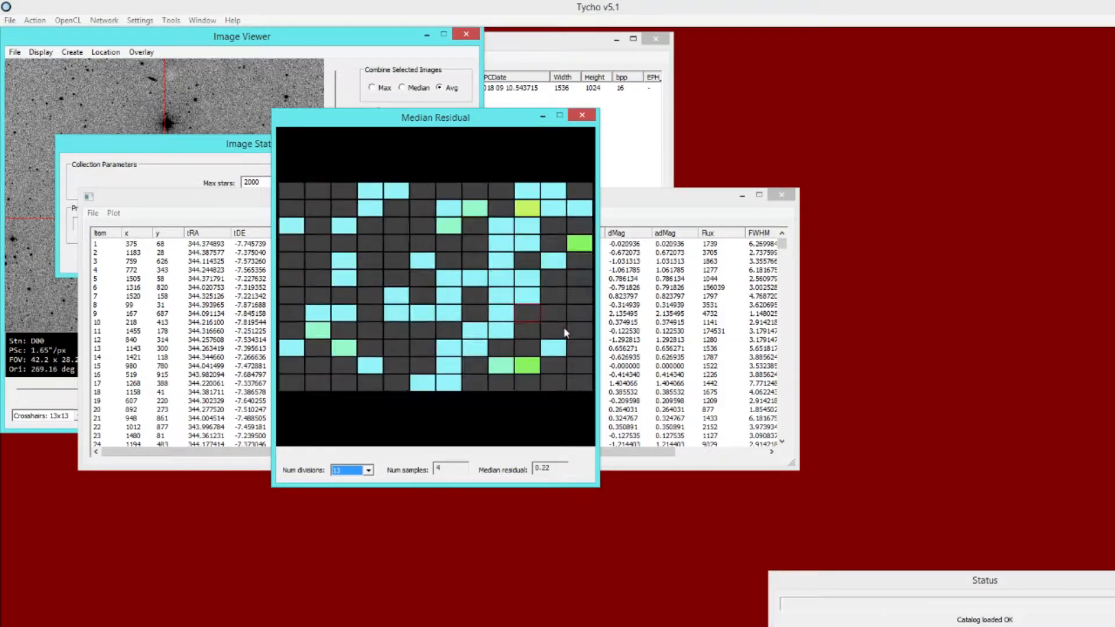
{"action": "key", "text": "Down"}
{"action": "key", "text": "Down"}
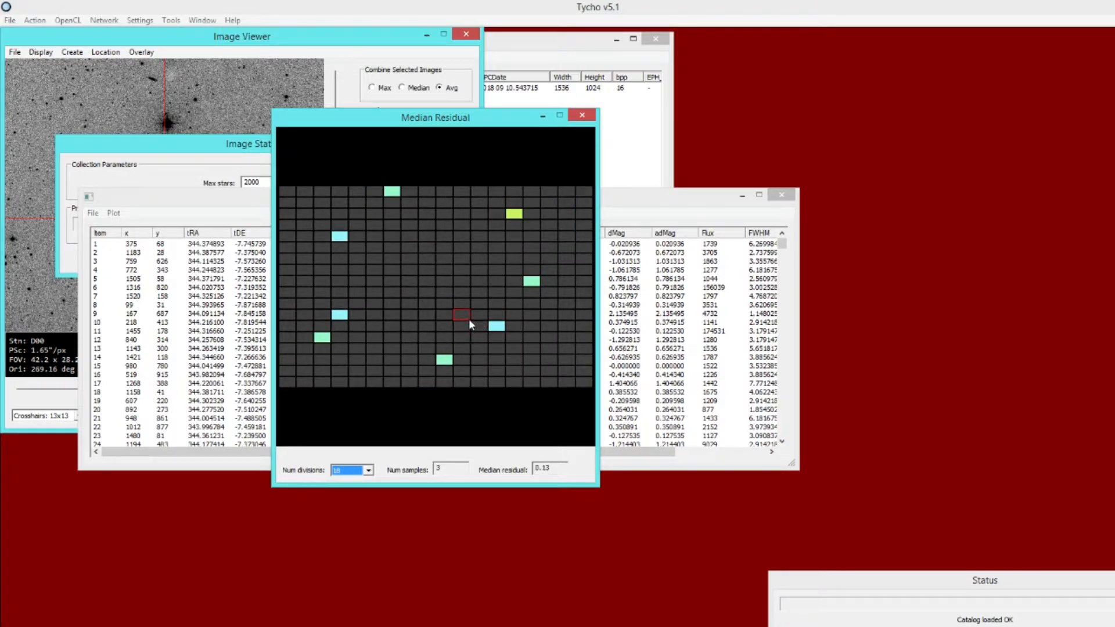
- Coarsen the median residual grid stepwise from 18 divisions back to 7 and compare the cells
{"action": "key", "text": "Up"}
{"action": "key", "text": "Up"}
{"action": "key", "text": "Up"}
{"action": "key", "text": "Up"}
{"action": "key", "text": "Up"}
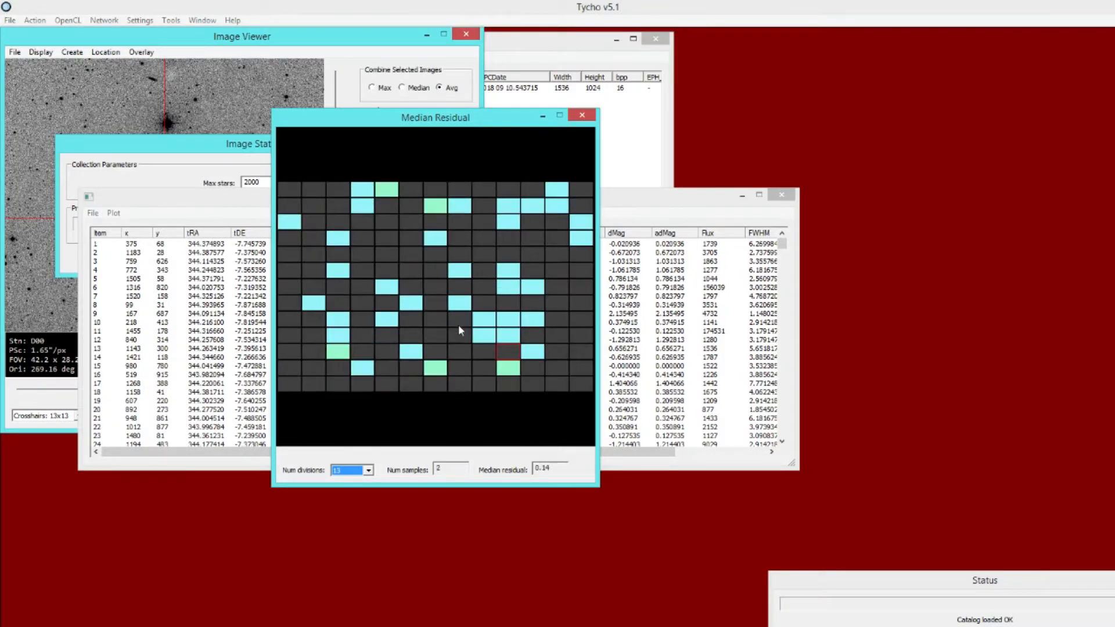
{"action": "key", "text": "Up"}
{"action": "key", "text": "Up"}
{"action": "key", "text": "Up"}
{"action": "key", "text": "Up"}
{"action": "key", "text": "Up"}
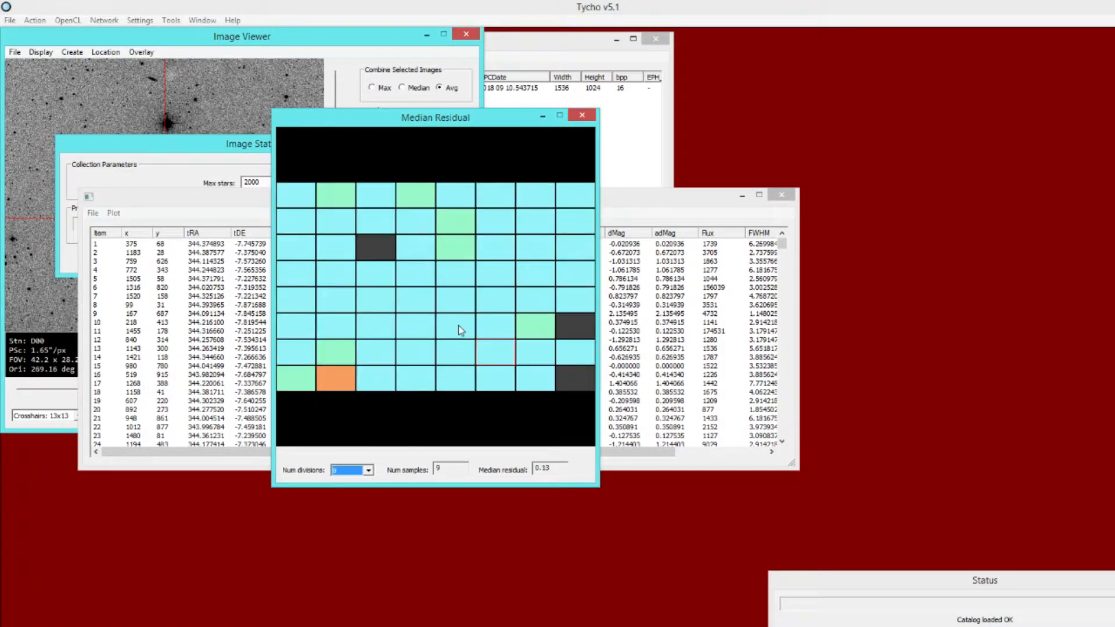
{"action": "key", "text": "Up"}
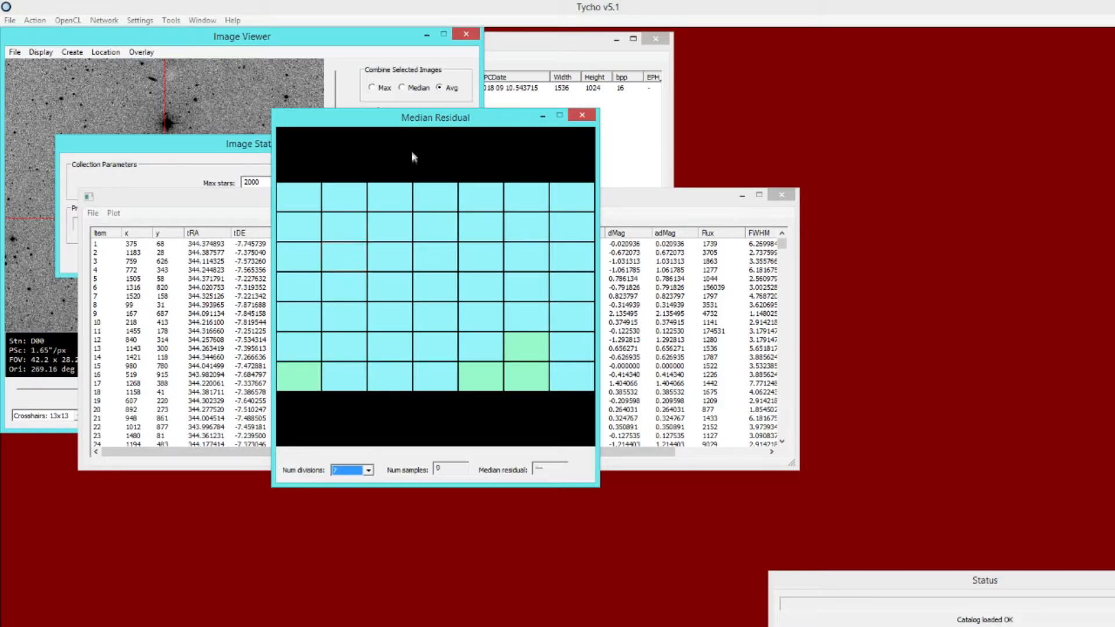
- Set the median residual grid to 1 division and check the last rows of the image statistics report
{"action": "left_click_drag", "start_coordinate": [413, 119], "coordinate": [578, 149]}
{"action": "scroll", "coordinate": [606, 326], "scroll_direction": "up", "scroll_amount": 6}
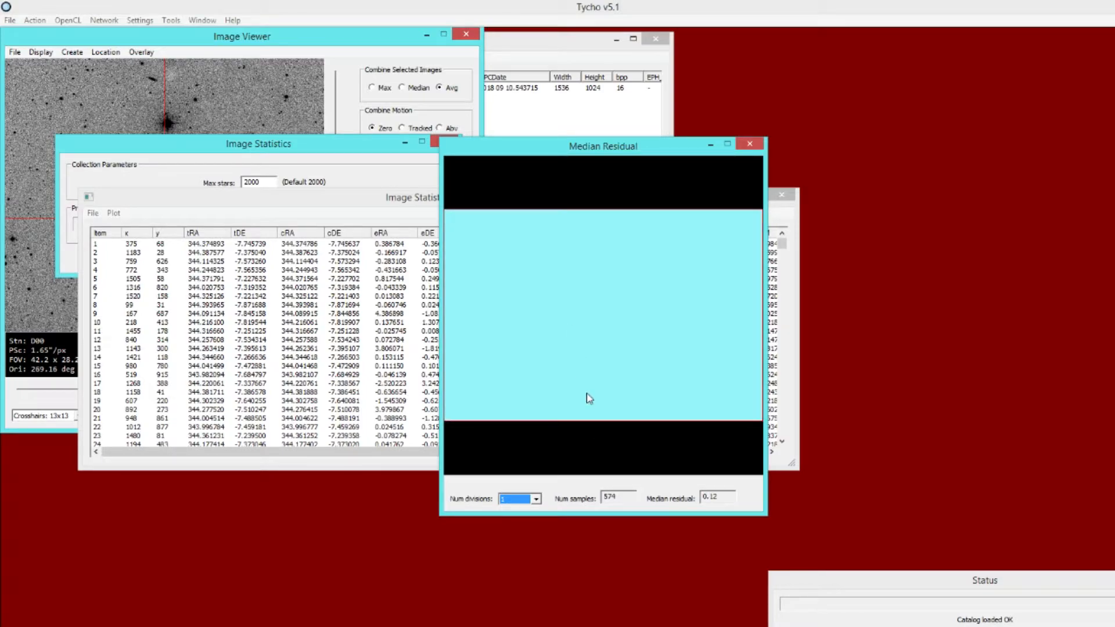
{"action": "left_click_drag", "start_coordinate": [588, 147], "coordinate": [825, 148]}
{"action": "left_click", "coordinate": [751, 253]}
{"action": "left_click_drag", "start_coordinate": [782, 246], "coordinate": [782, 431]}
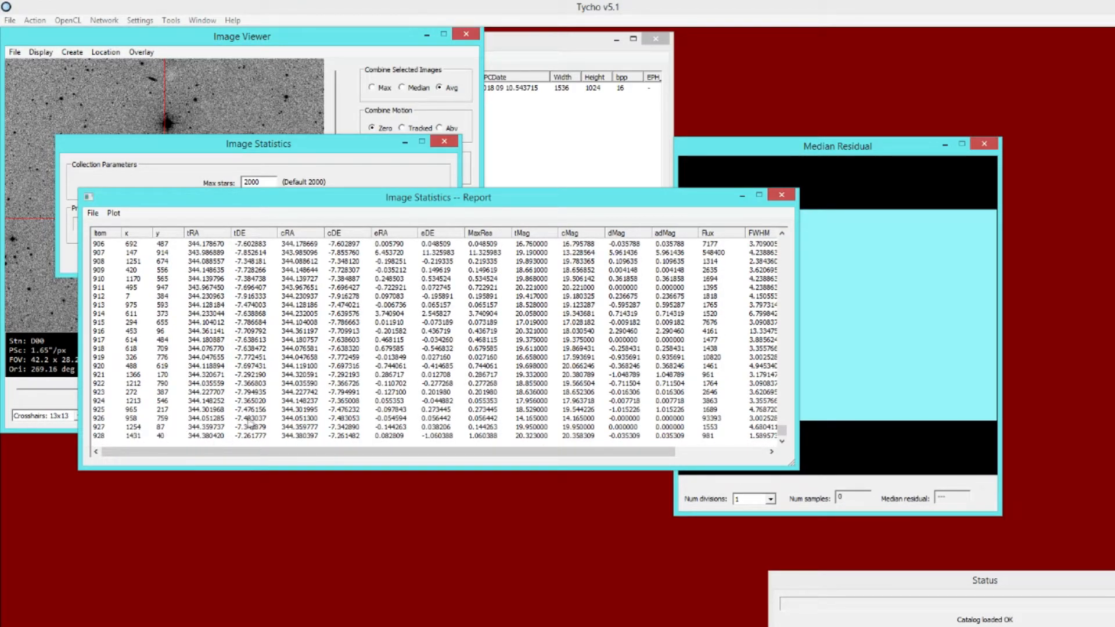
{"action": "left_click_drag", "start_coordinate": [748, 153], "coordinate": [439, 137]}
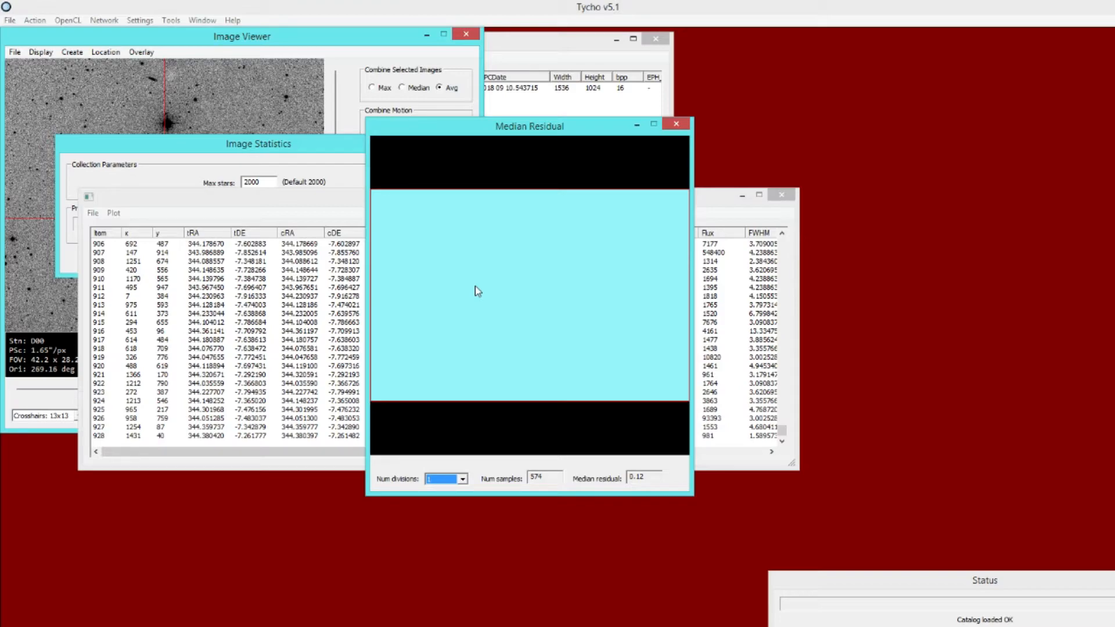
- Set the number of divisions of the median residual grid to 6
{"action": "left_click", "coordinate": [94, 213]}
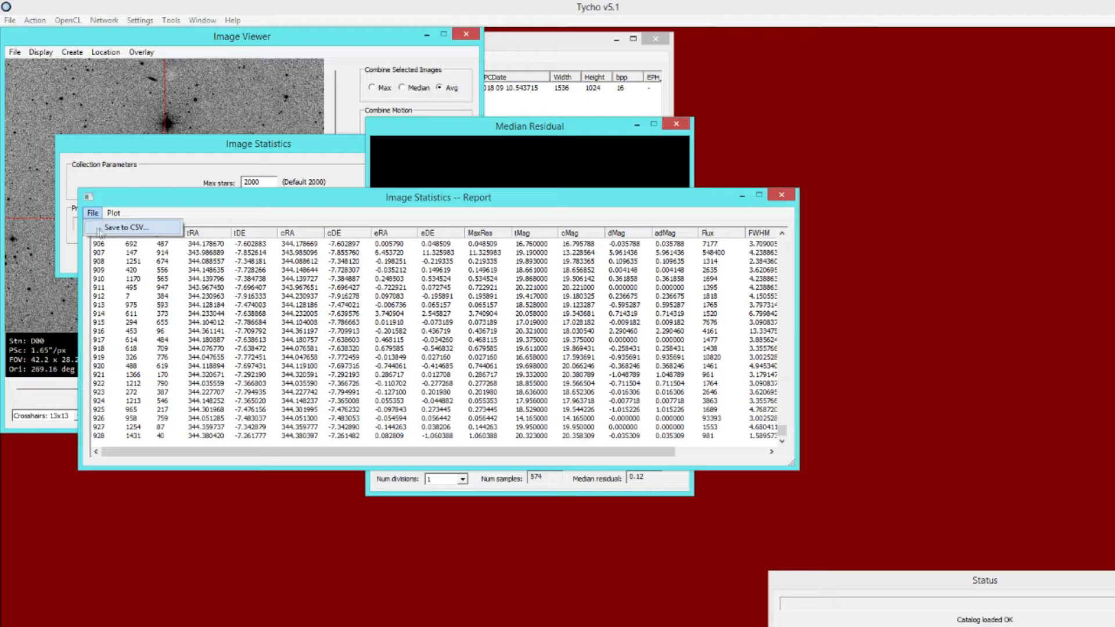
{"action": "left_click", "coordinate": [200, 213]}
{"action": "left_click_drag", "start_coordinate": [414, 130], "coordinate": [304, 128]}
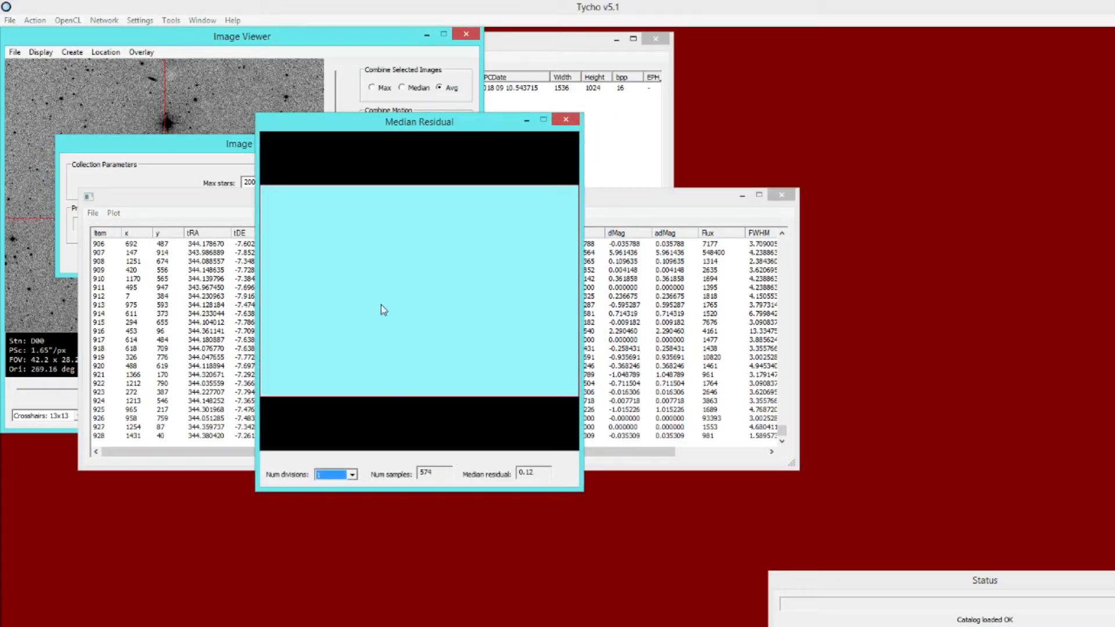
{"action": "scroll", "coordinate": [428, 311], "scroll_direction": "down", "scroll_amount": 5}
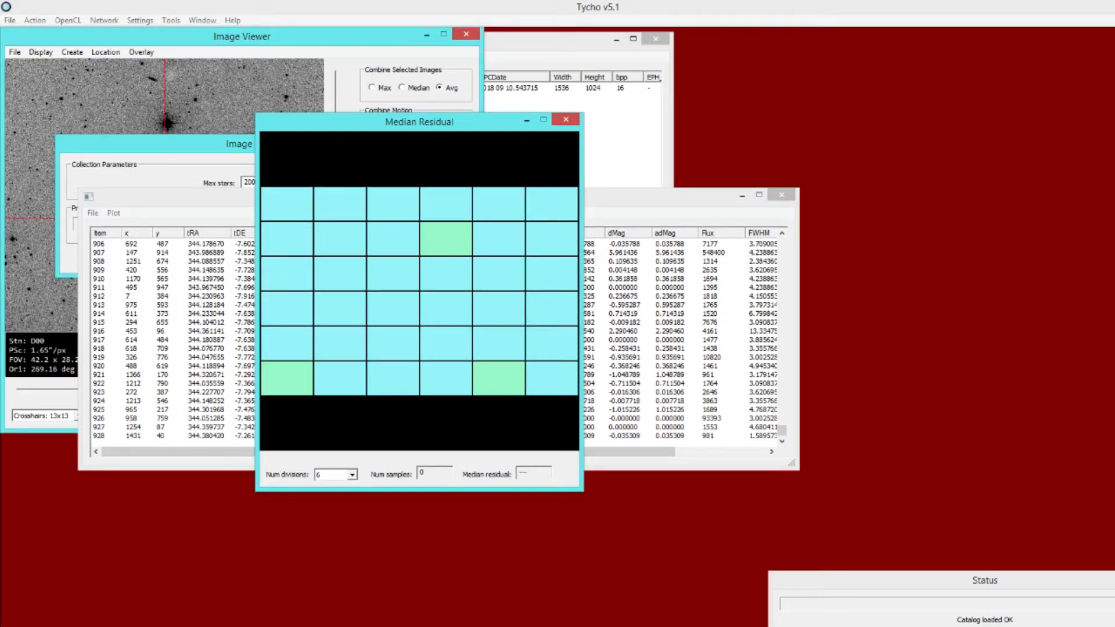
- Switch to the GridMedianResidual folder in File Explorer and view the saved plots CDK500_6x6.png, CDK500_8x8.png and Romas_6x6.png
{"action": "left_click_drag", "start_coordinate": [1114, 70], "coordinate": [888, 110]}
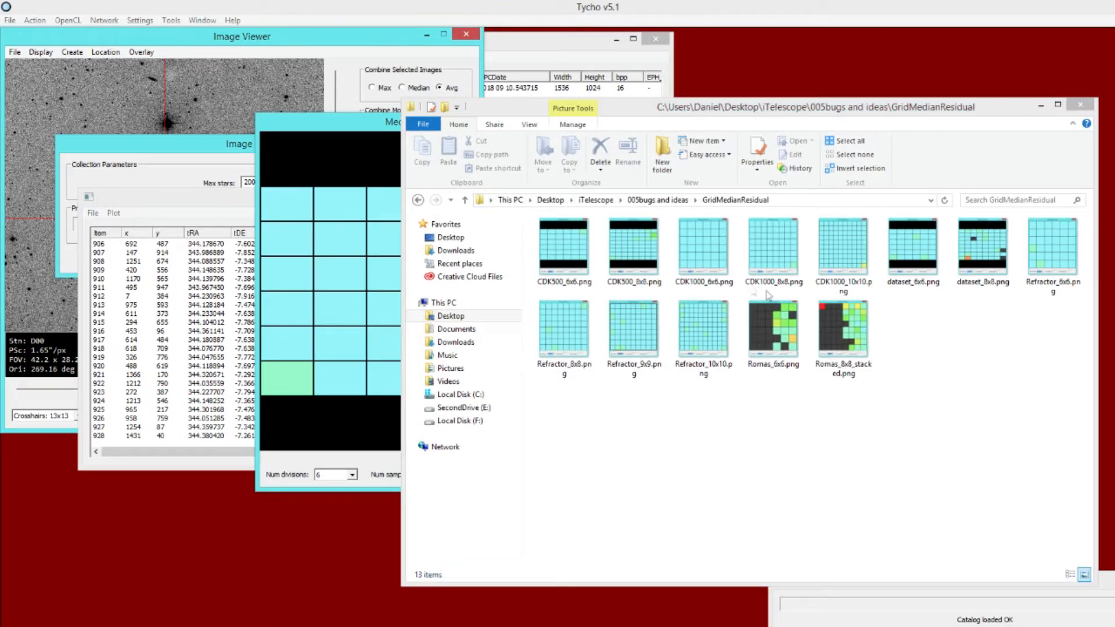
{"action": "double_click", "coordinate": [556, 254]}
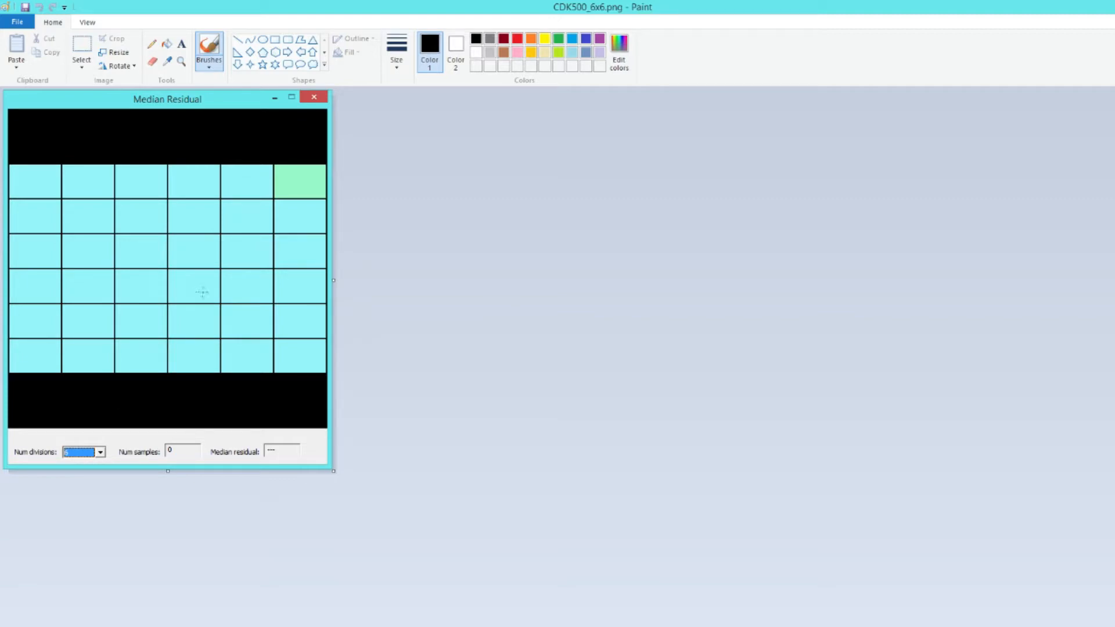
{"action": "left_click", "coordinate": [1112, 6]}
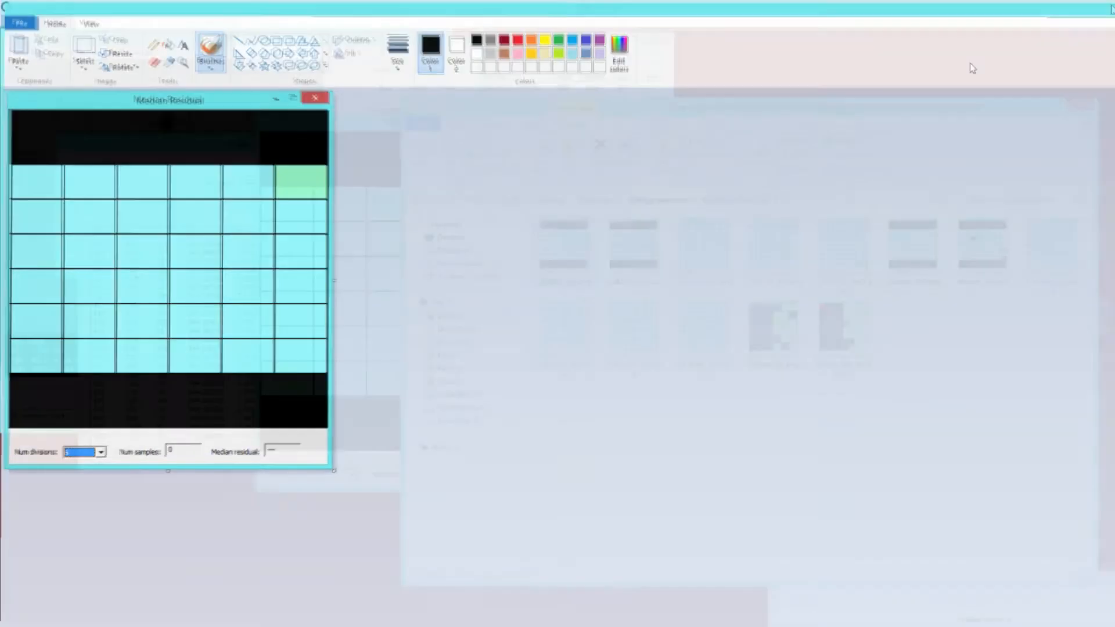
{"action": "double_click", "coordinate": [654, 256]}
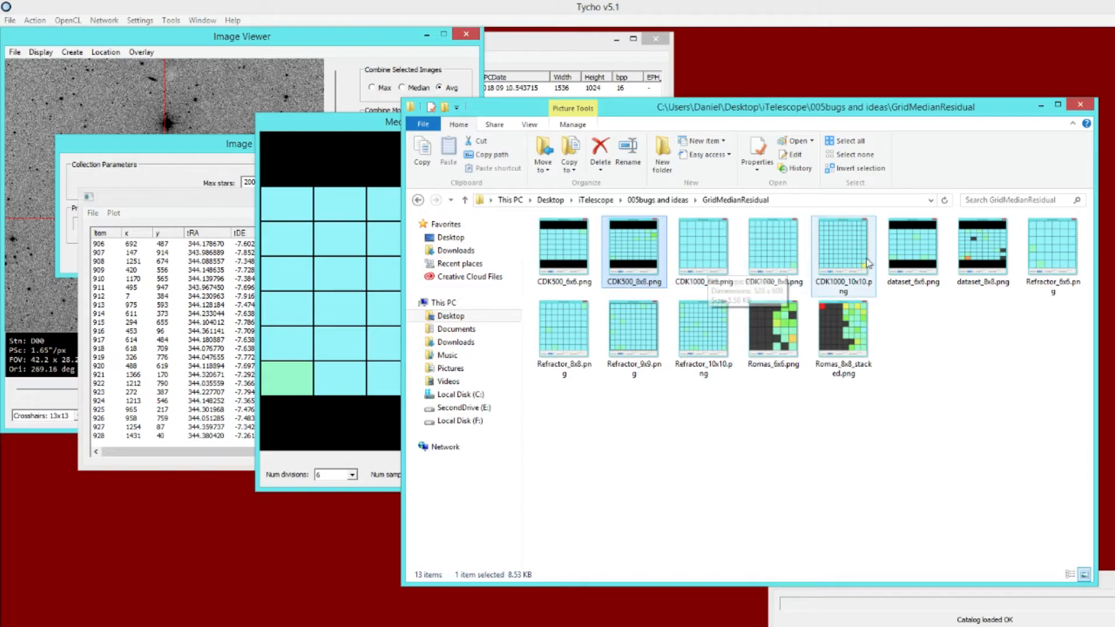
{"action": "double_click", "coordinate": [778, 343]}
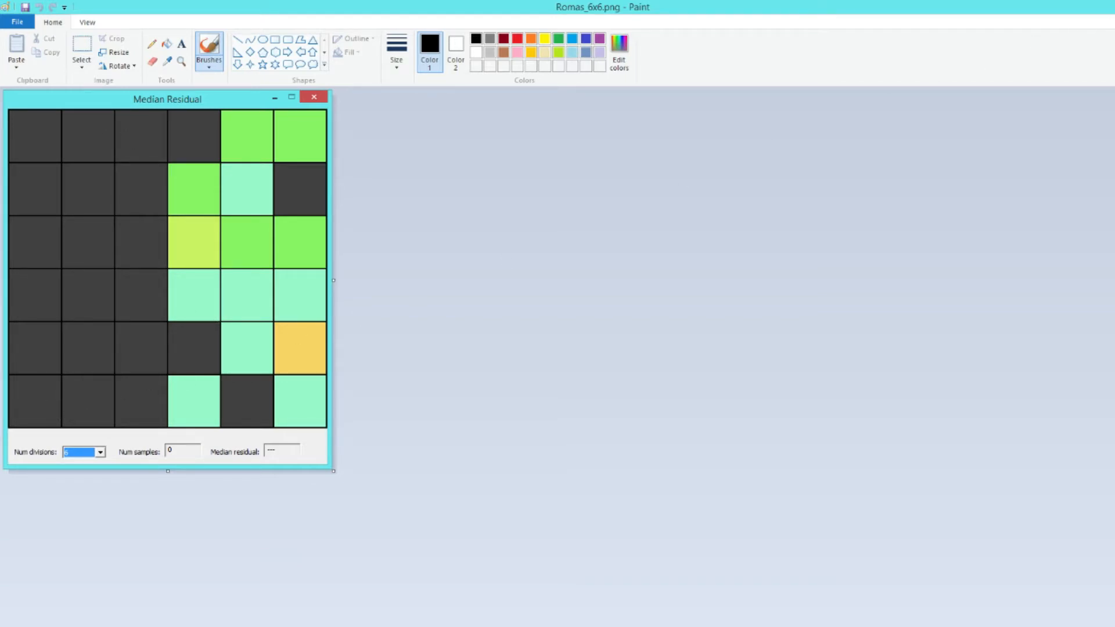
{"action": "left_click", "coordinate": [1114, 6]}
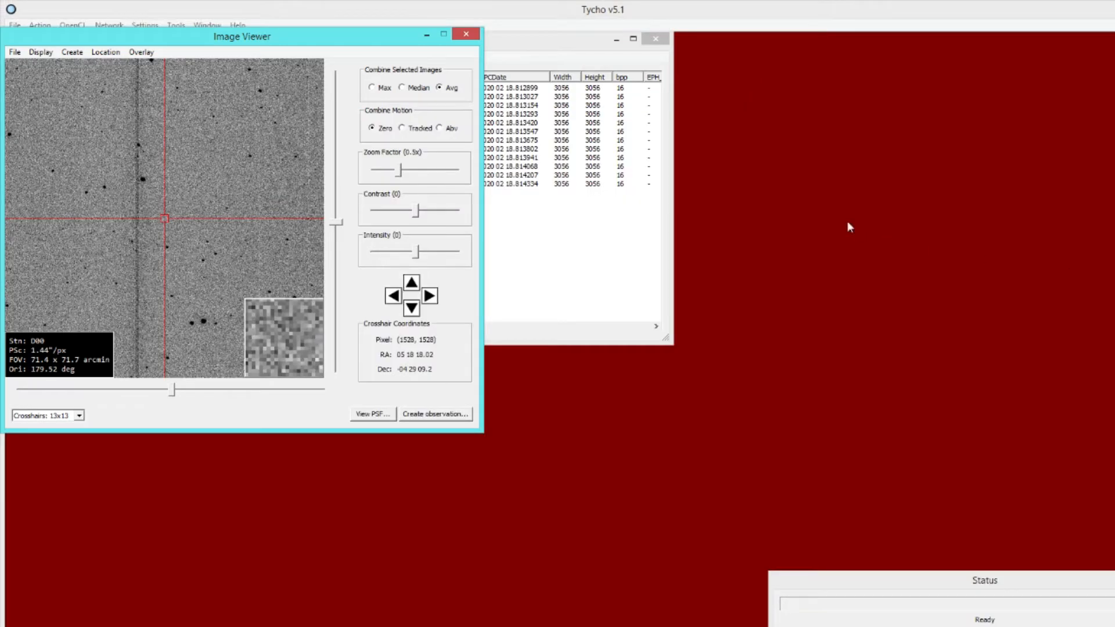
- Examine the dark vertical column running through the loaded image at 0.125x and 0.5x zoom
{"action": "left_click_drag", "start_coordinate": [400, 171], "coordinate": [376, 174]}
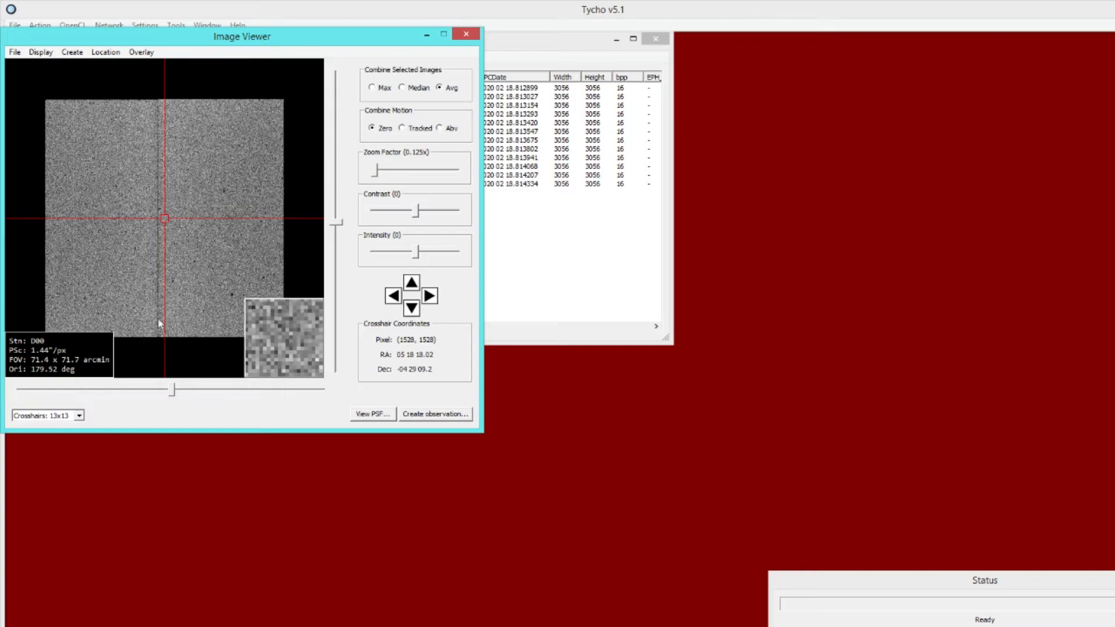
{"action": "left_click_drag", "start_coordinate": [154, 229], "coordinate": [146, 225]}
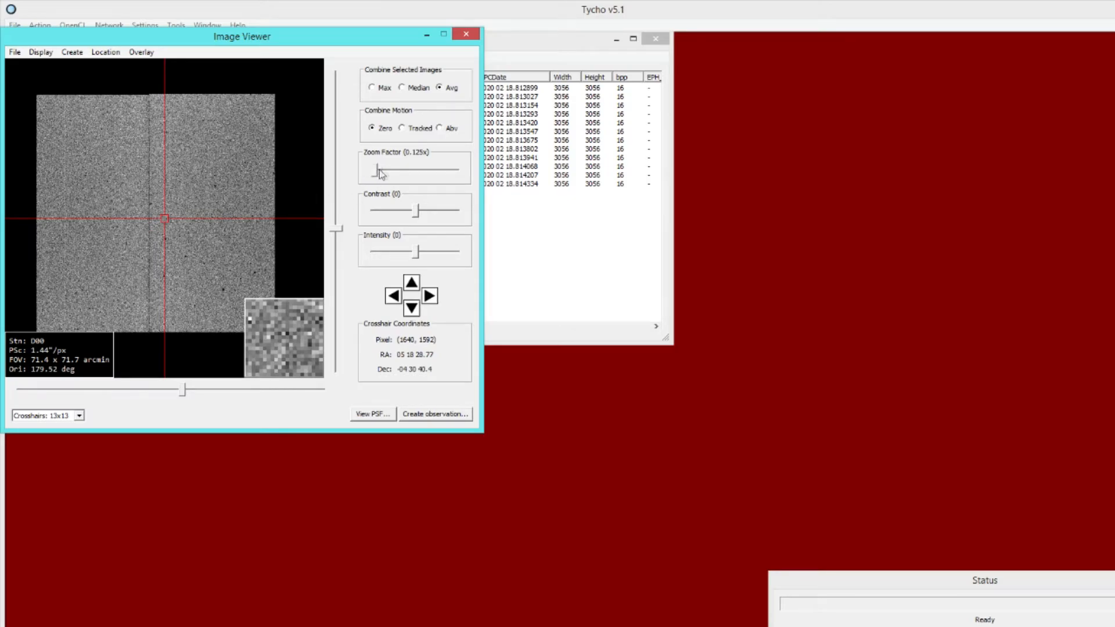
{"action": "left_click_drag", "start_coordinate": [377, 171], "coordinate": [400, 172]}
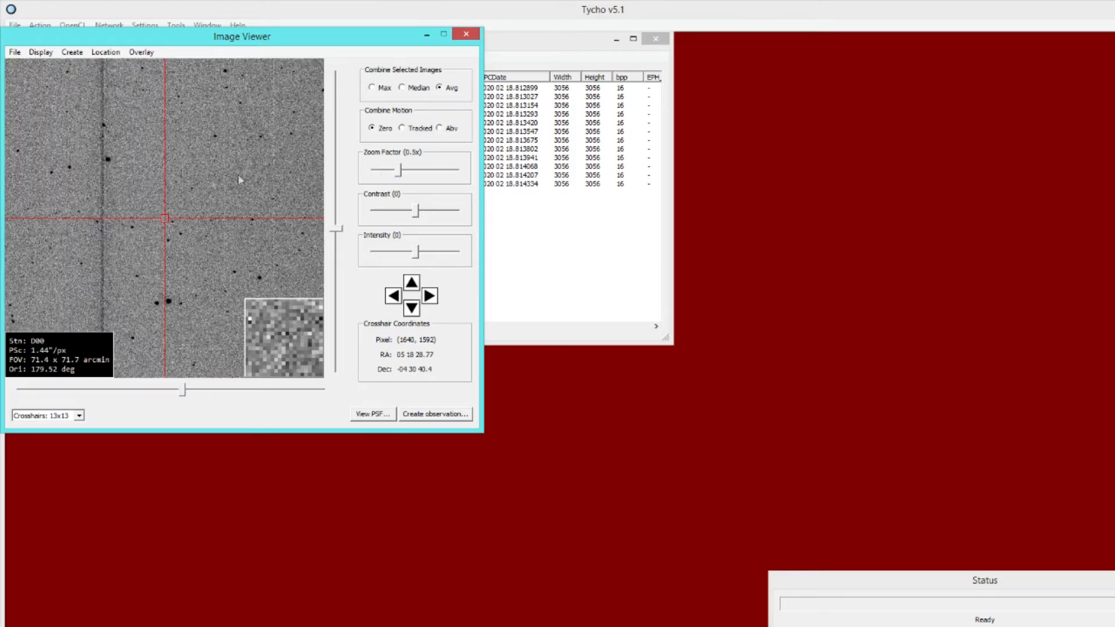
{"action": "left_click_drag", "start_coordinate": [109, 200], "coordinate": [132, 200]}
{"action": "left_click_drag", "start_coordinate": [199, 187], "coordinate": [209, 252]}
{"action": "mouse_move", "coordinate": [116, 198]}
{"action": "left_mouse_down"}
{"action": "mouse_move", "coordinate": [144, 199]}
{"action": "mouse_move", "coordinate": [113, 204]}
{"action": "mouse_move", "coordinate": [124, 211]}
{"action": "left_mouse_up"}
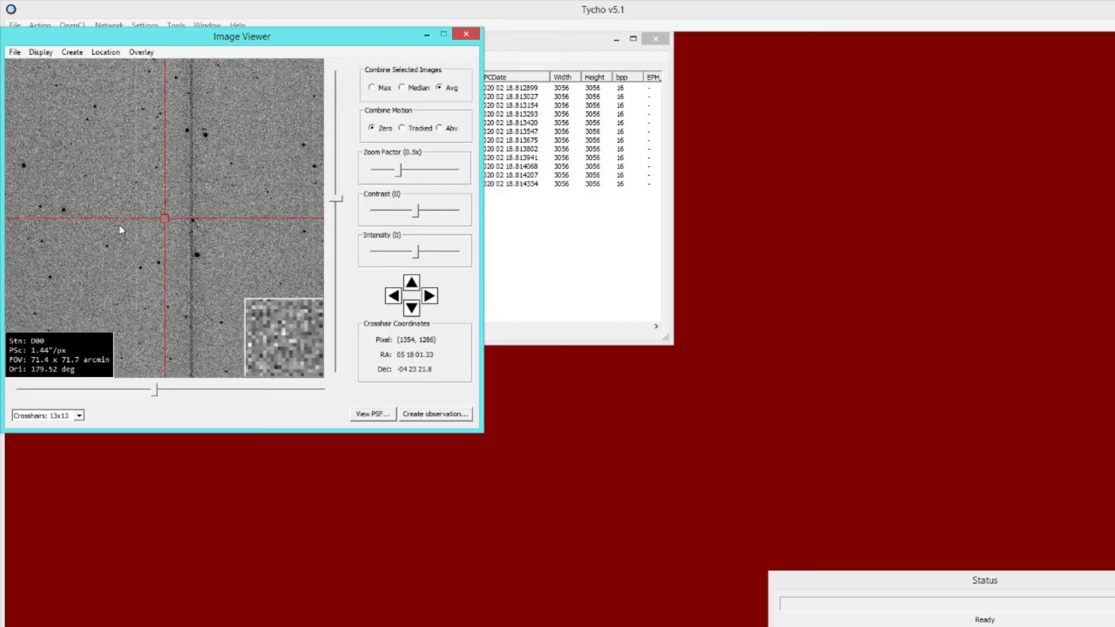
{"action": "left_click_drag", "start_coordinate": [113, 231], "coordinate": [33, 230]}
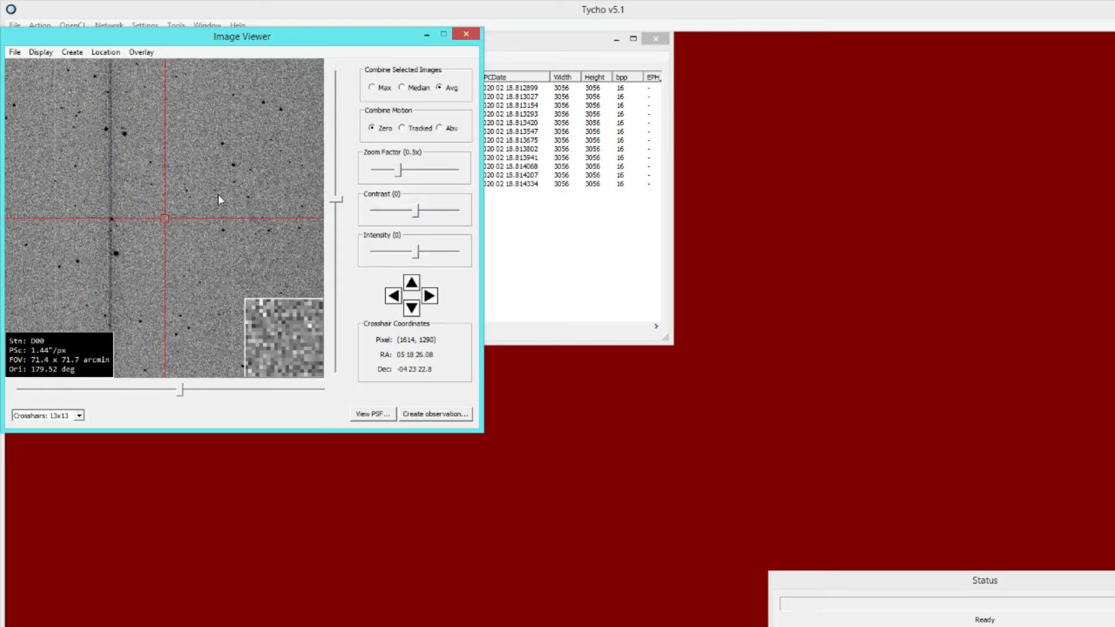
{"action": "left_click_drag", "start_coordinate": [219, 199], "coordinate": [169, 198]}
- Overlay the catalog stars on the image and lower the contrast to -224
{"action": "left_click", "coordinate": [42, 53]}
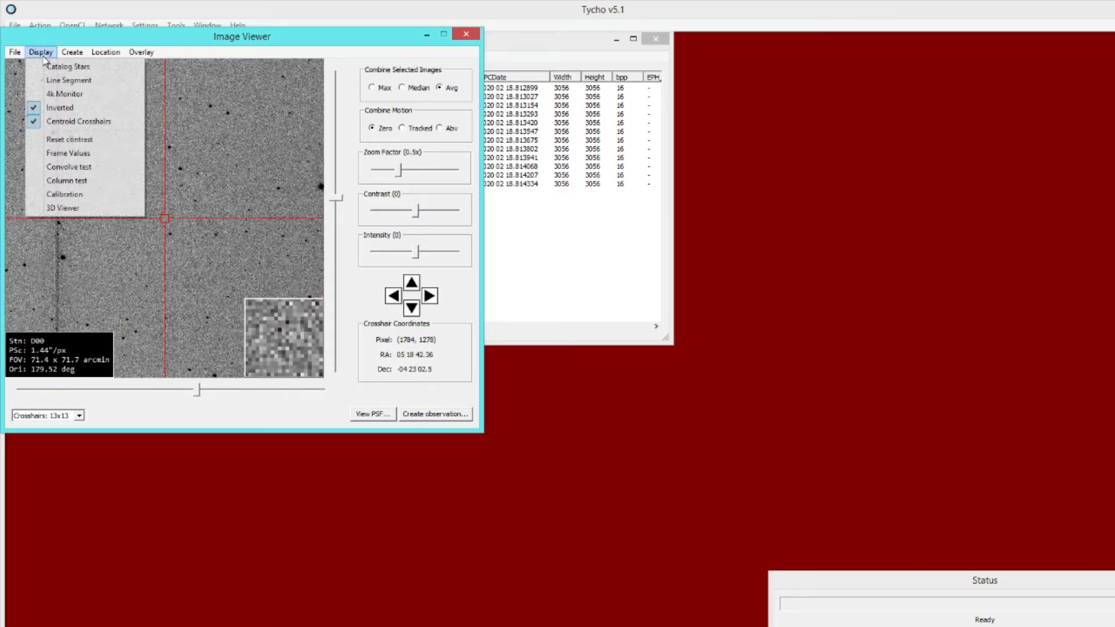
{"action": "left_click", "coordinate": [26, 67]}
{"action": "left_click", "coordinate": [41, 52]}
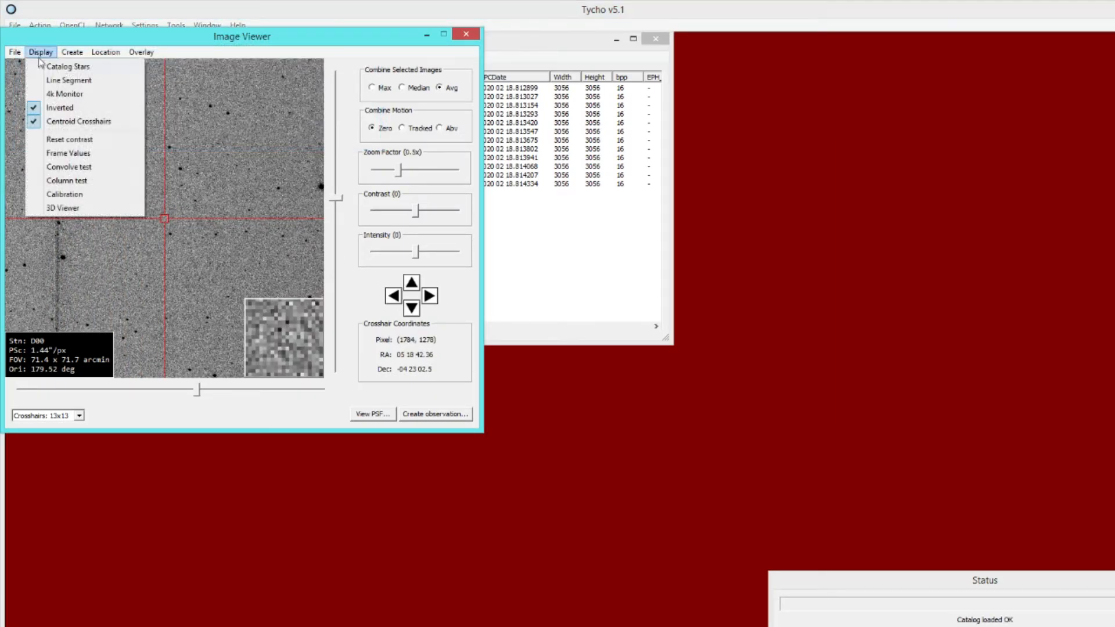
{"action": "left_click", "coordinate": [42, 67]}
{"action": "left_click_drag", "start_coordinate": [417, 211], "coordinate": [407, 211]}
- Examine how the catalog star markers line up with the imaged stars on both sides of the frame at 1x zoom
{"action": "left_click_drag", "start_coordinate": [246, 192], "coordinate": [176, 234]}
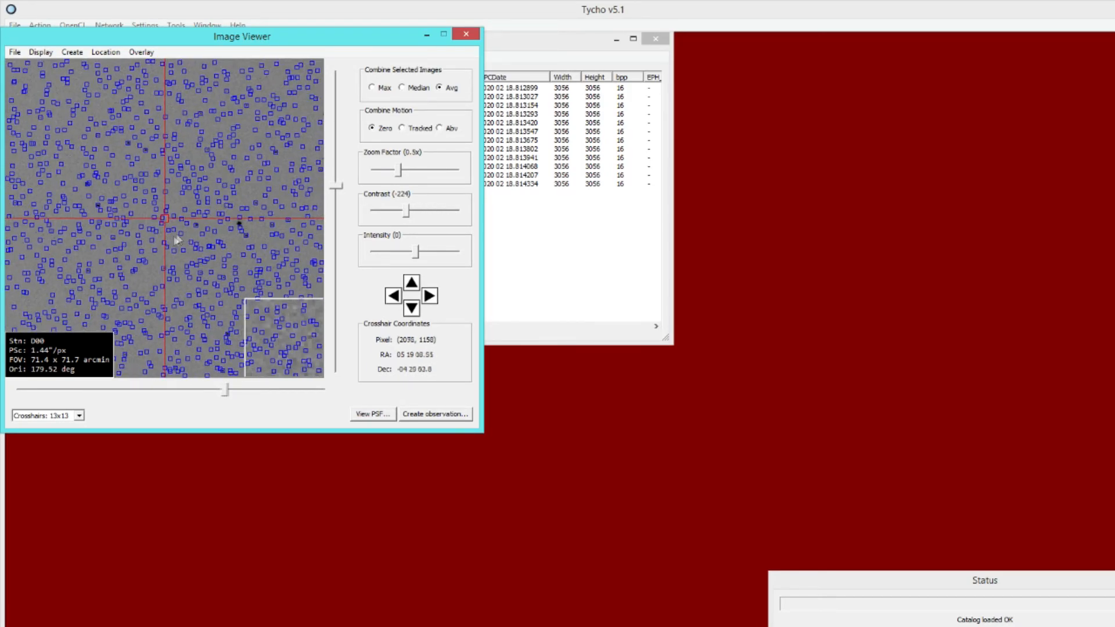
{"action": "left_click_drag", "start_coordinate": [400, 170], "coordinate": [415, 171]}
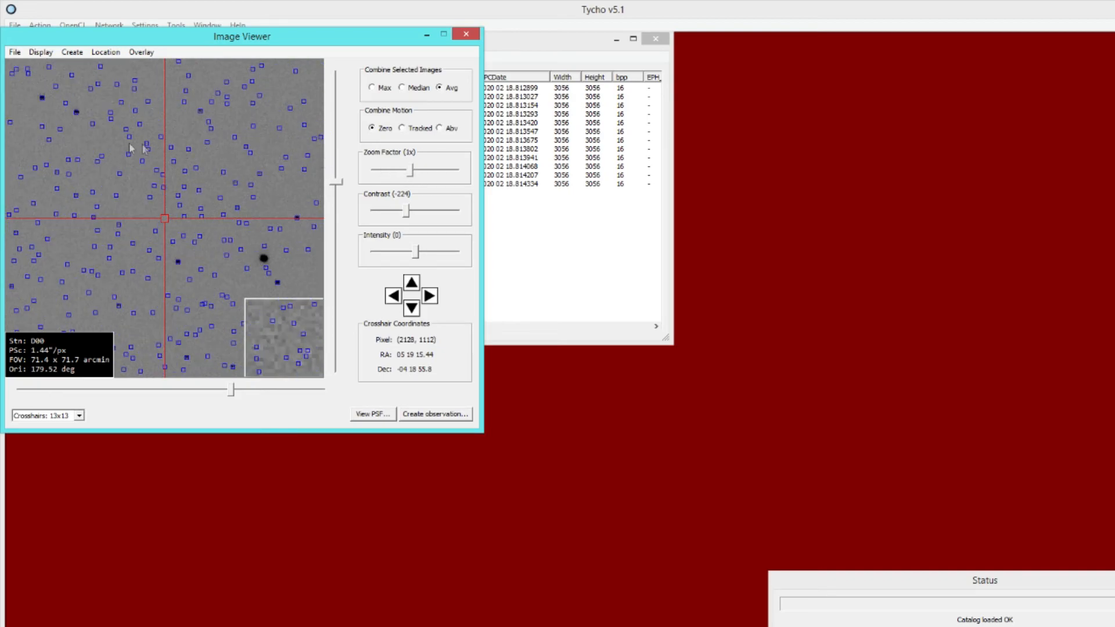
{"action": "left_click_drag", "start_coordinate": [196, 185], "coordinate": [154, 222]}
{"action": "left_click_drag", "start_coordinate": [172, 141], "coordinate": [159, 178]}
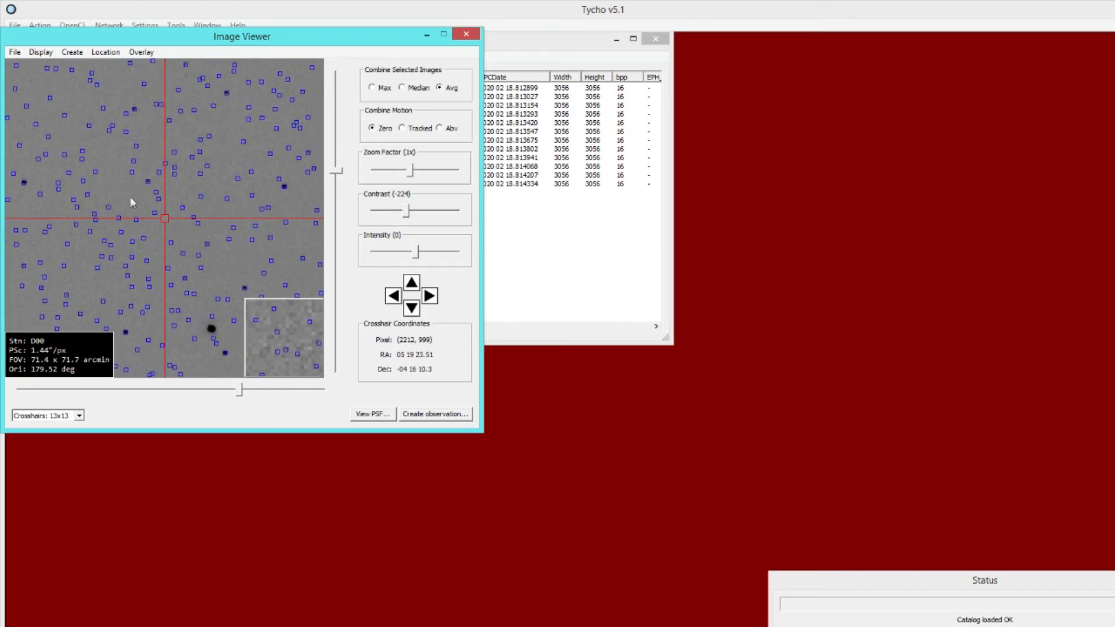
{"action": "left_click_drag", "start_coordinate": [137, 227], "coordinate": [178, 221]}
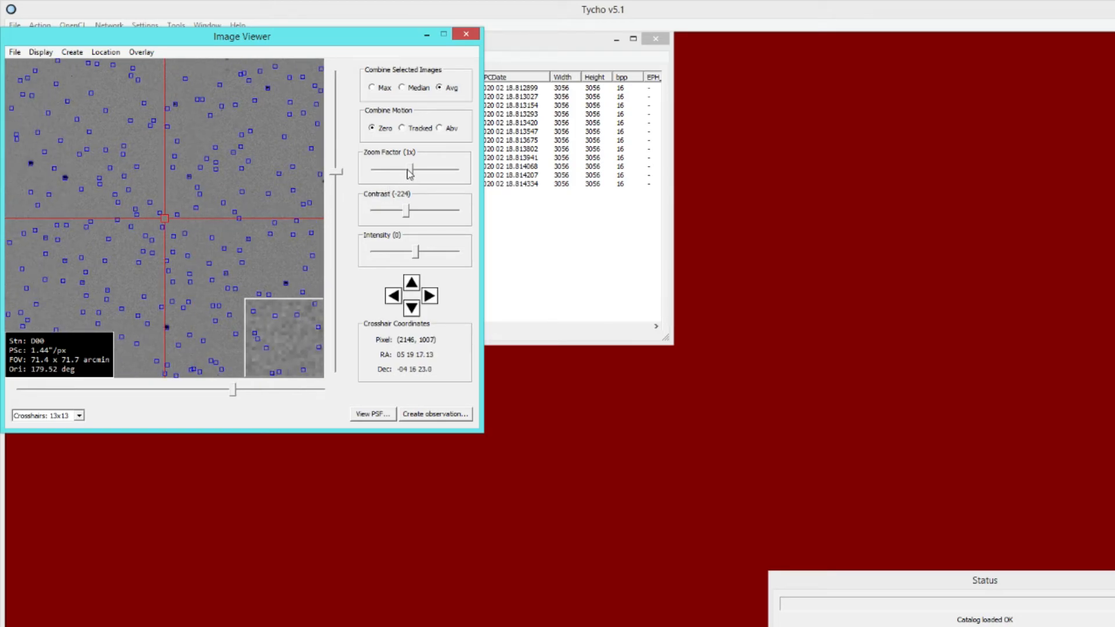
{"action": "left_click_drag", "start_coordinate": [236, 395], "coordinate": [121, 391]}
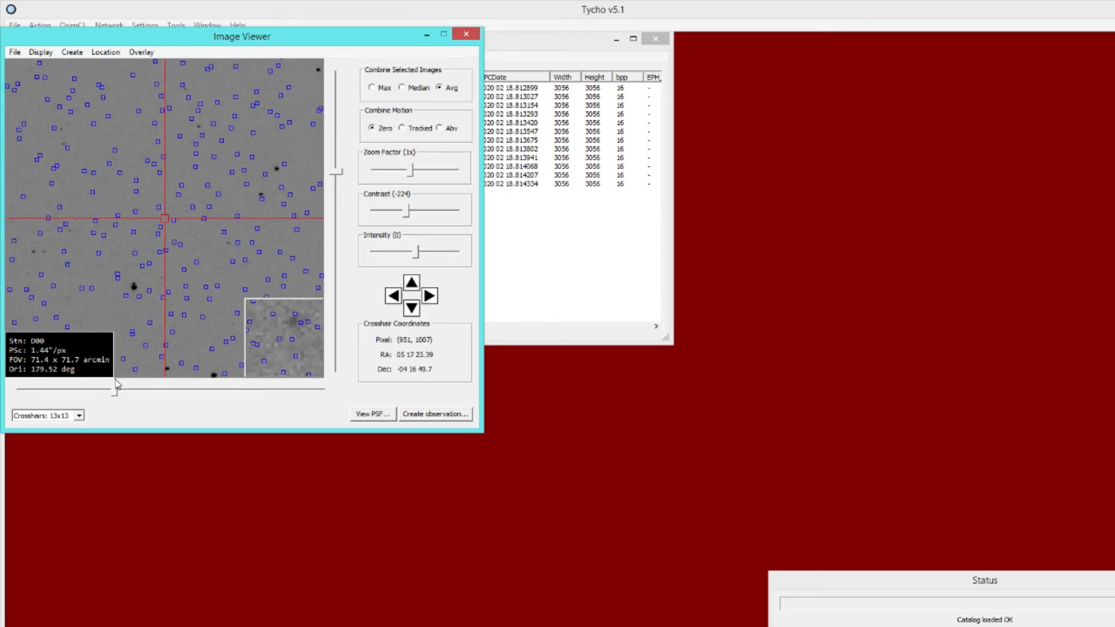
{"action": "left_click_drag", "start_coordinate": [166, 176], "coordinate": [148, 198]}
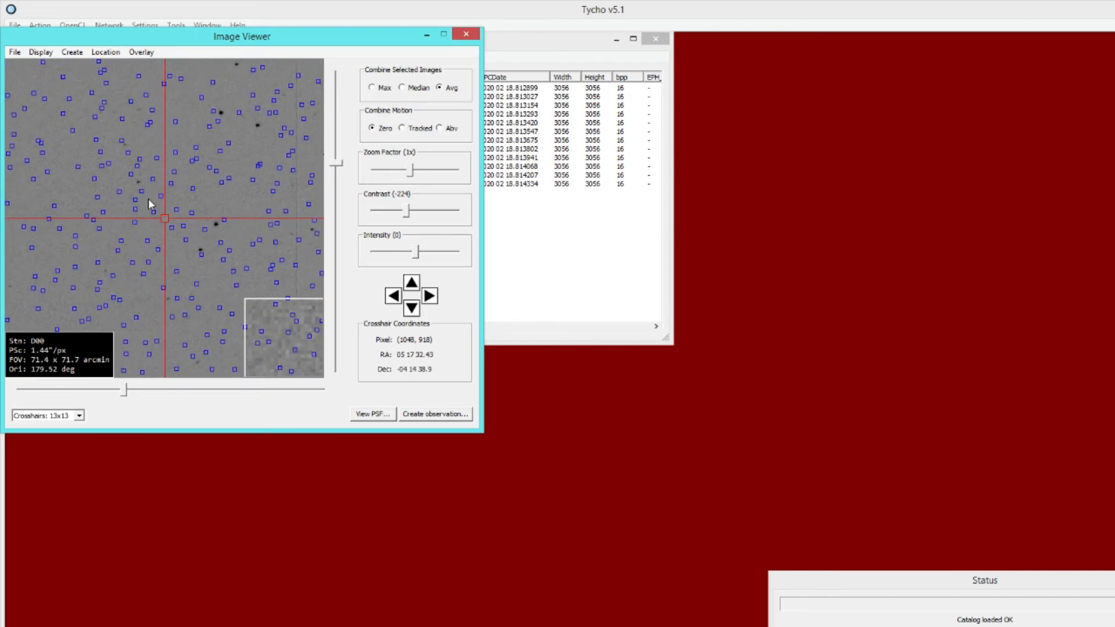
{"action": "left_click_drag", "start_coordinate": [227, 140], "coordinate": [219, 151]}
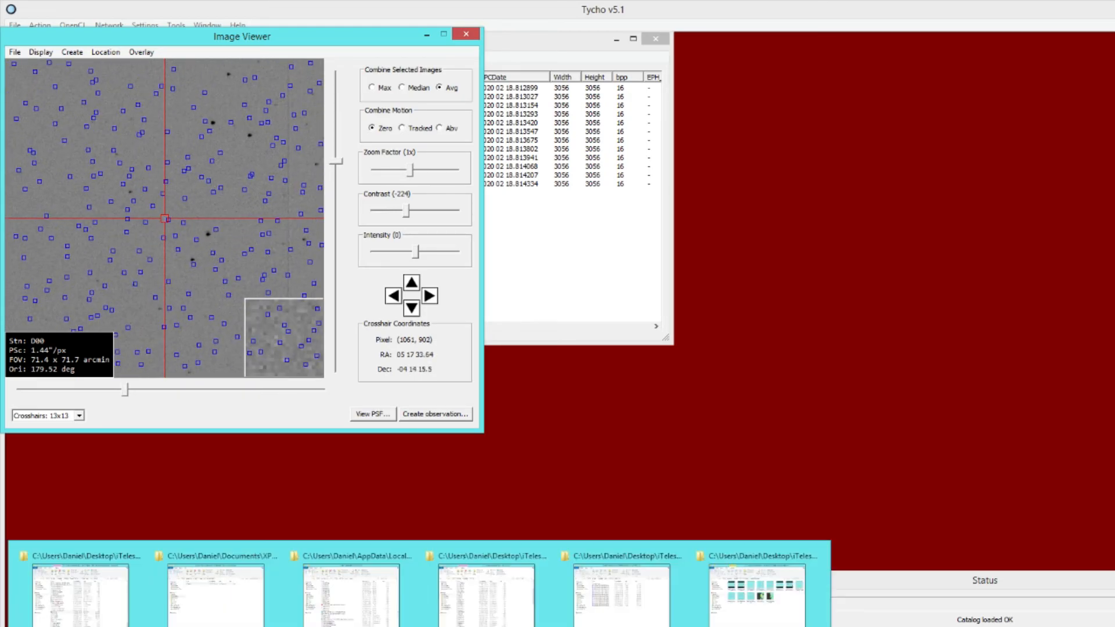
- Switch to the GridMedianResidual folder in File Explorer, view the saved plot Romas_6x6.png and close it again
{"action": "left_click", "coordinate": [729, 617]}
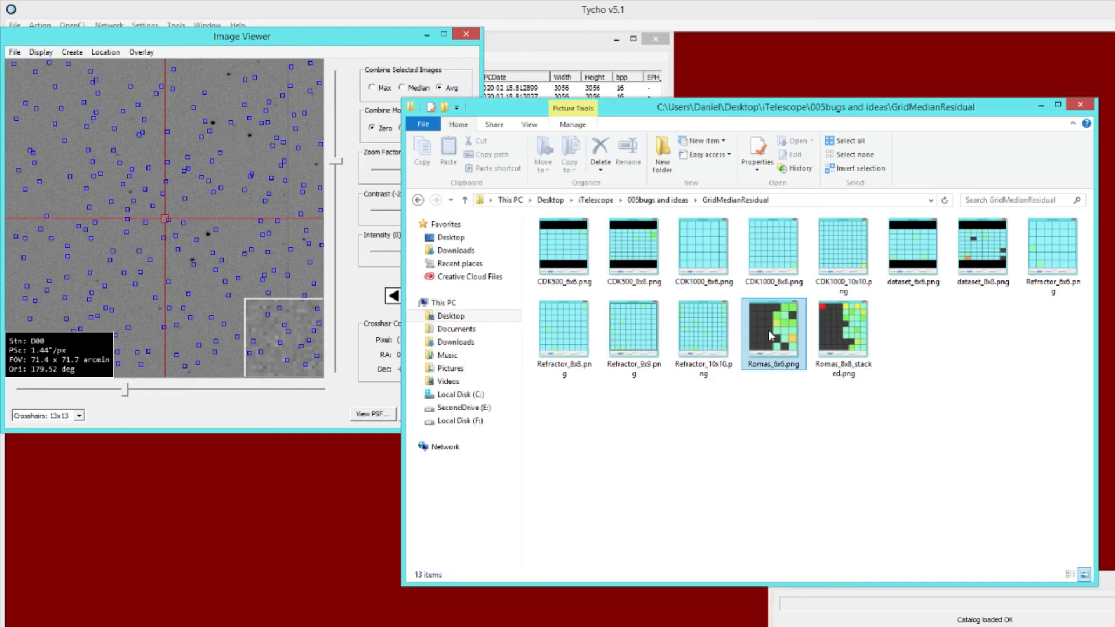
{"action": "double_click", "coordinate": [790, 340]}
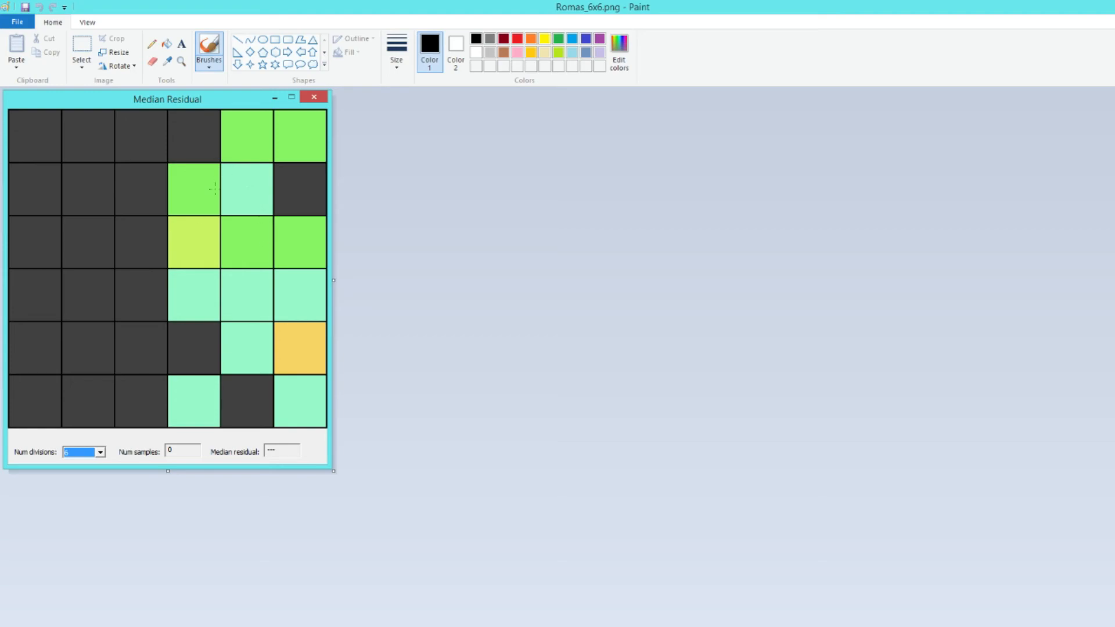
{"action": "left_click", "coordinate": [1112, 5]}
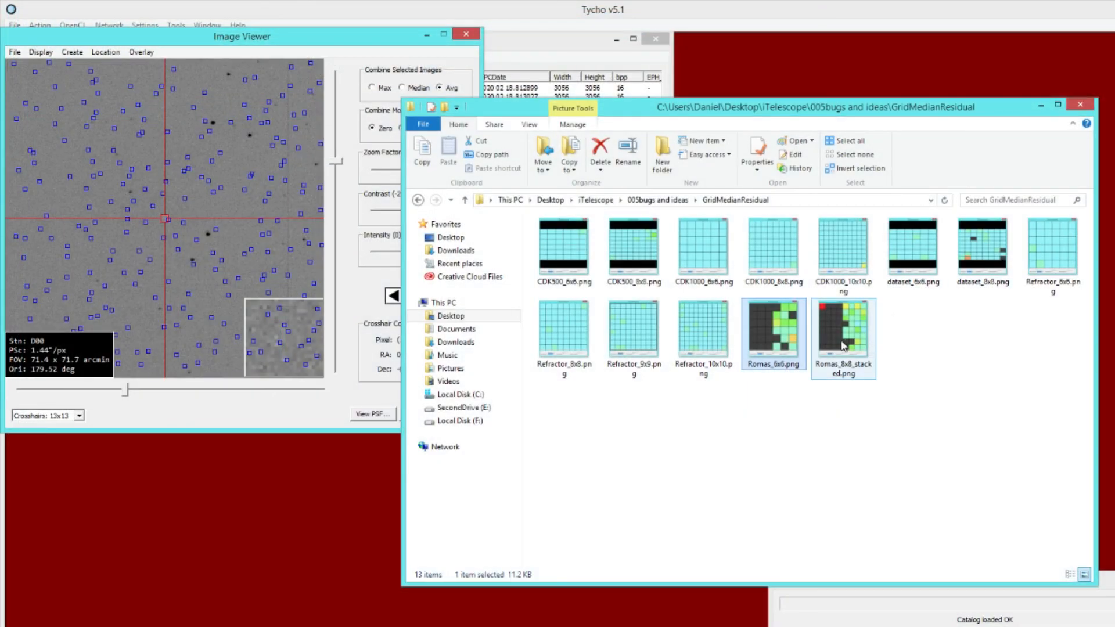
{"action": "left_click", "coordinate": [841, 416]}
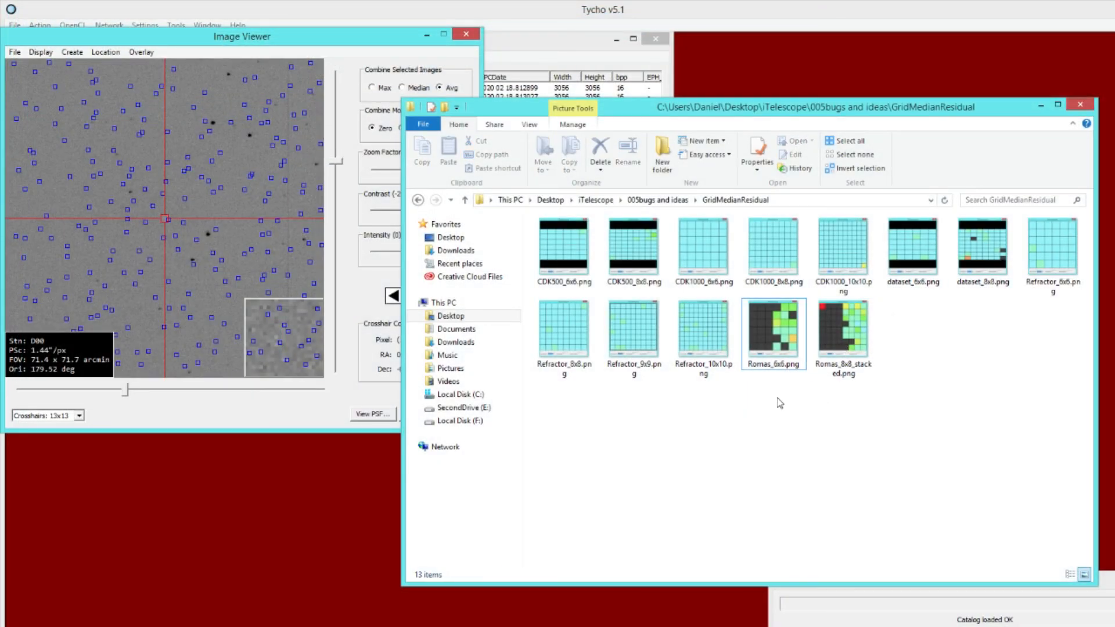
- Compare the thumbnails of the CDK500, CDK1000, Refractor and Romas median residual plots in the folder
{"action": "left_click", "coordinate": [577, 257]}
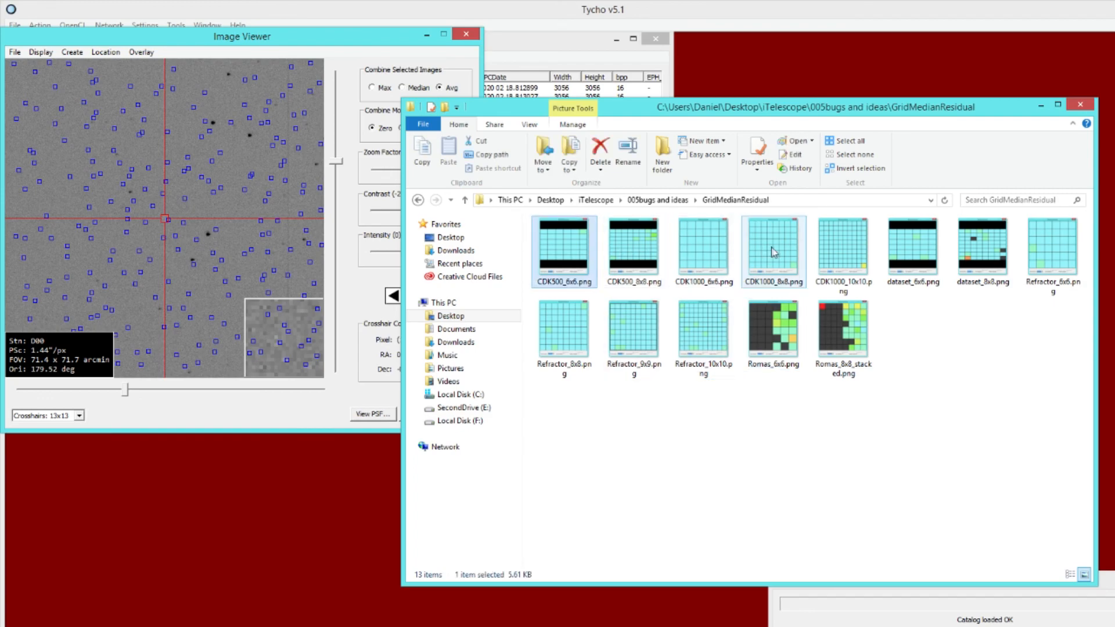
{"action": "left_click", "coordinate": [1046, 256]}
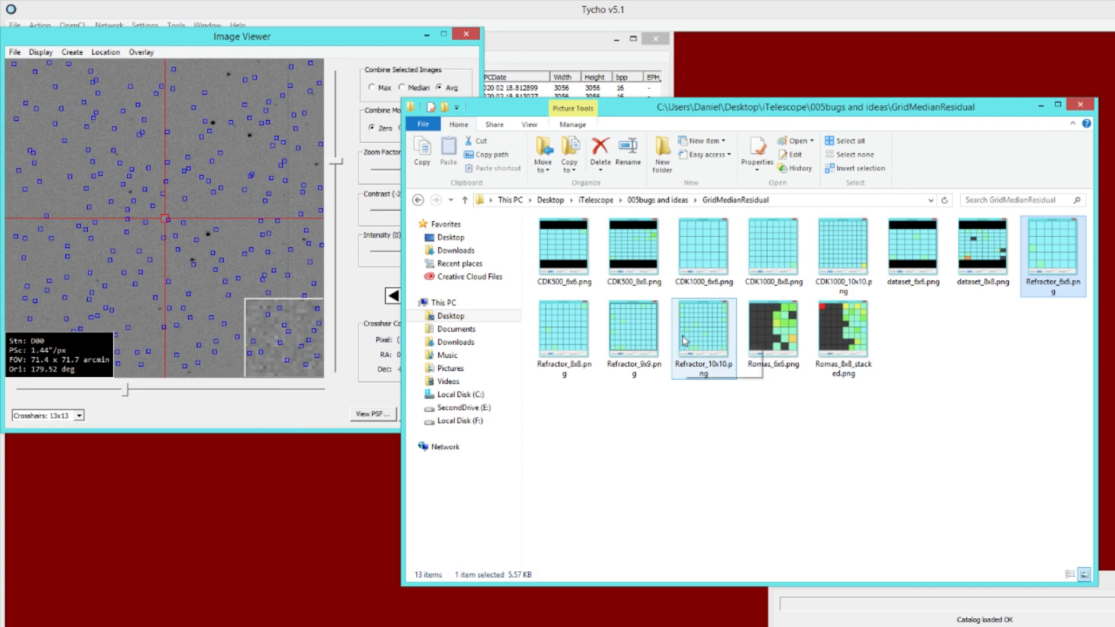
{"action": "left_click", "coordinate": [775, 346]}
{"action": "left_click", "coordinate": [850, 349]}
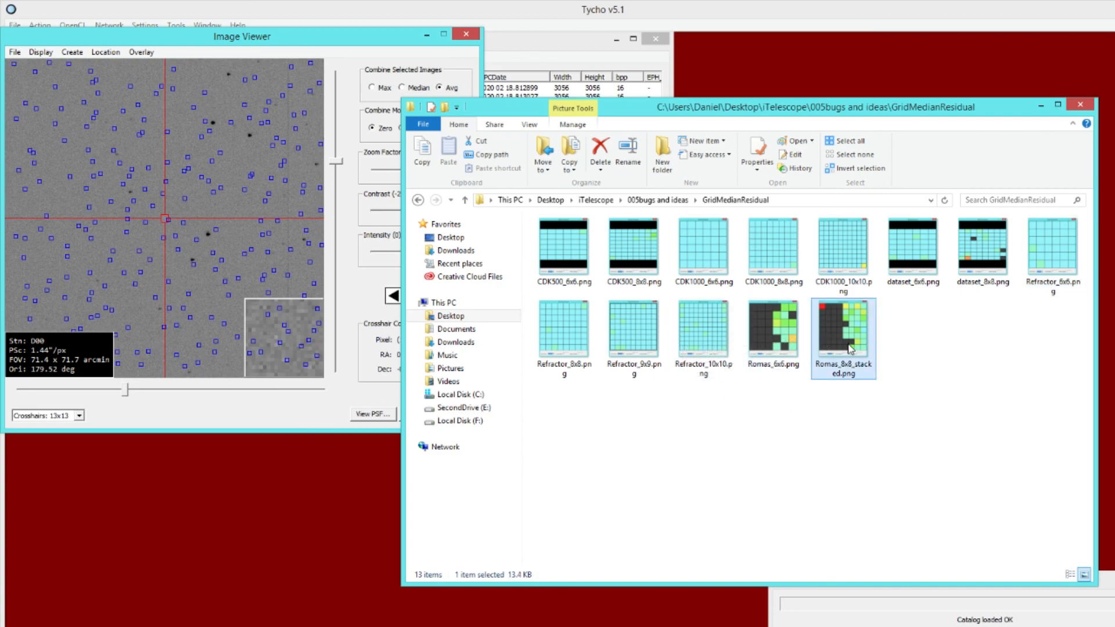
{"action": "left_click", "coordinate": [781, 423]}
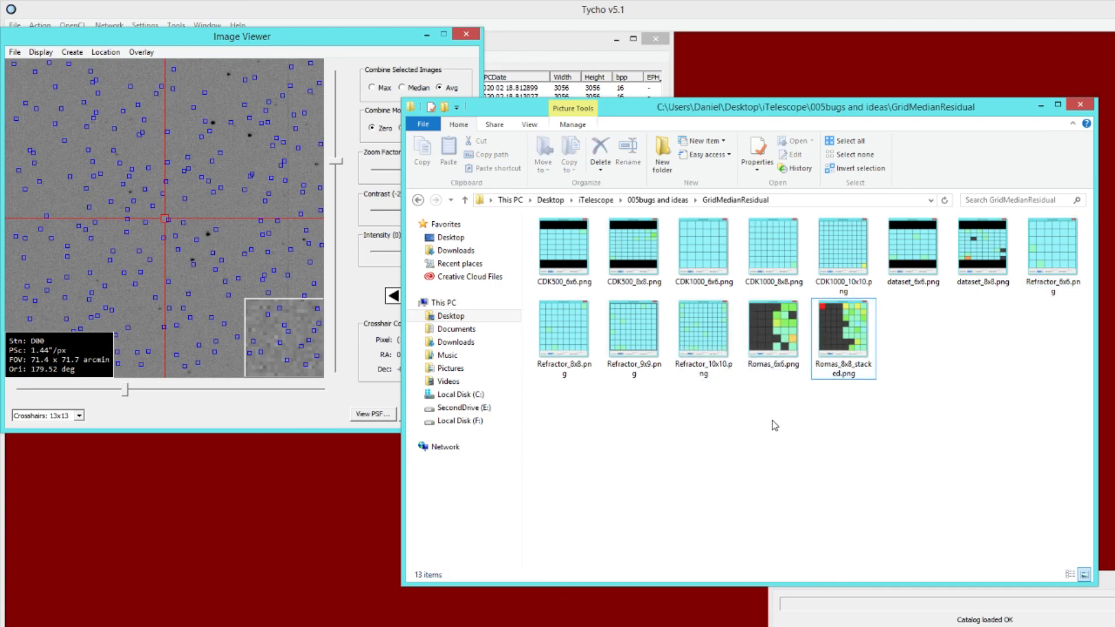